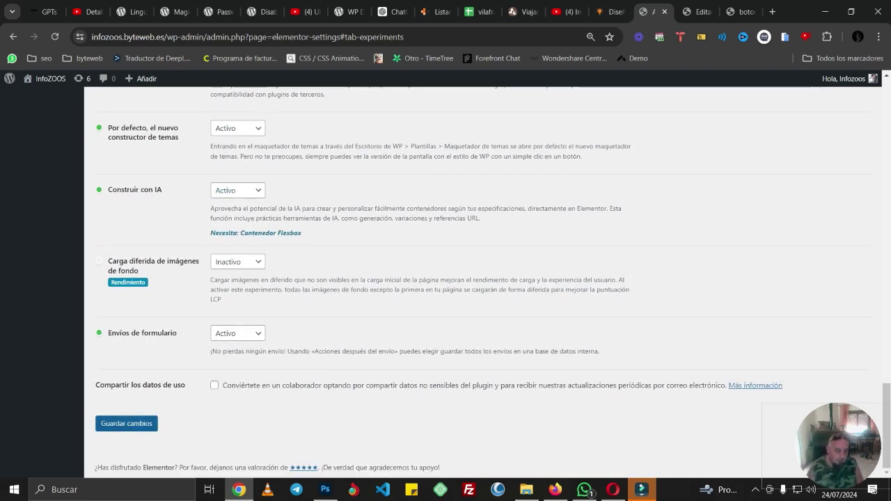
# Step: Save the Elementor experiments settings and open the theme builder (Maquetador de temas)
pyautogui.click(126, 423)
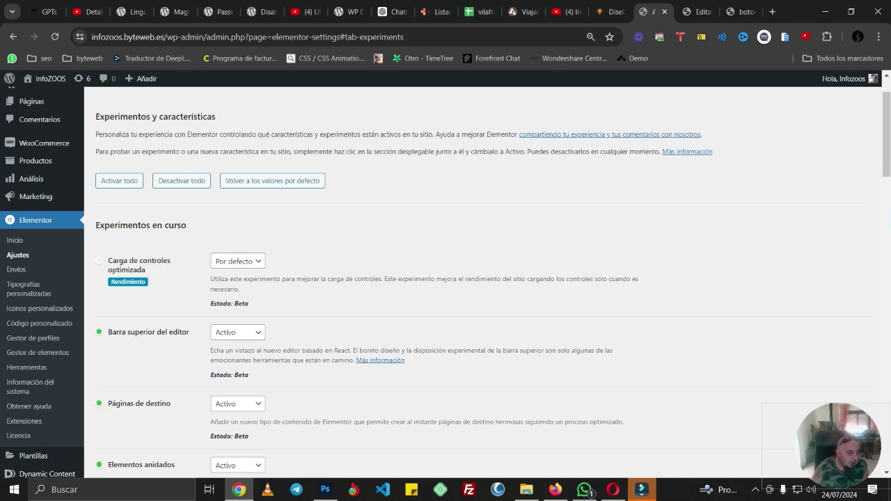
pyautogui.scroll(-3, 446, 278)
pyautogui.moveTo(34, 282)
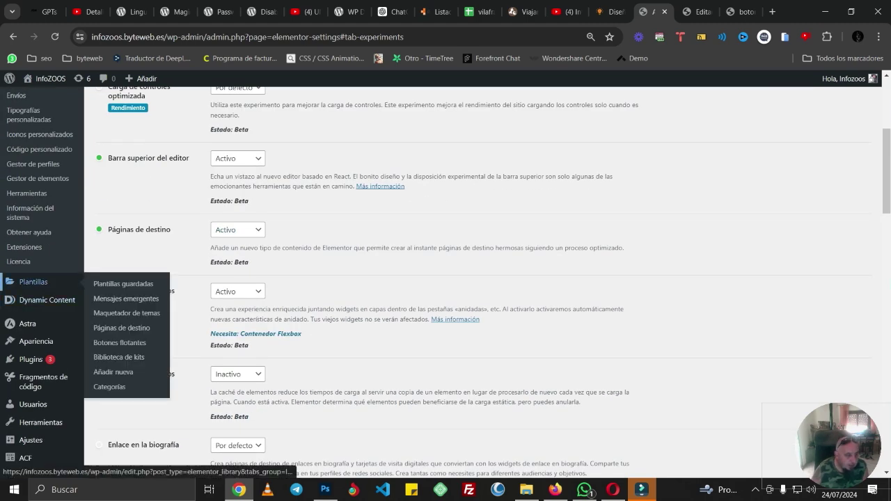
pyautogui.click(127, 314)
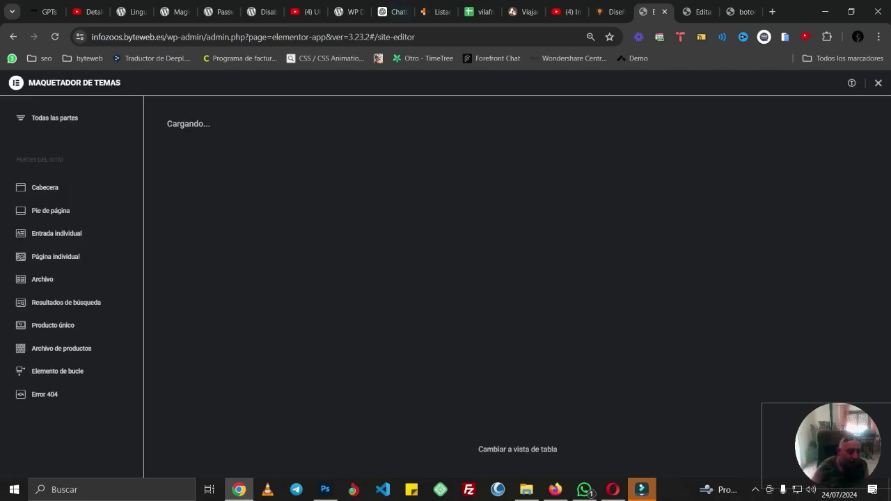
# Step: Create a new Resultados de búsqueda template and dismiss the block library to start from a blank layout
pyautogui.click(124, 302)
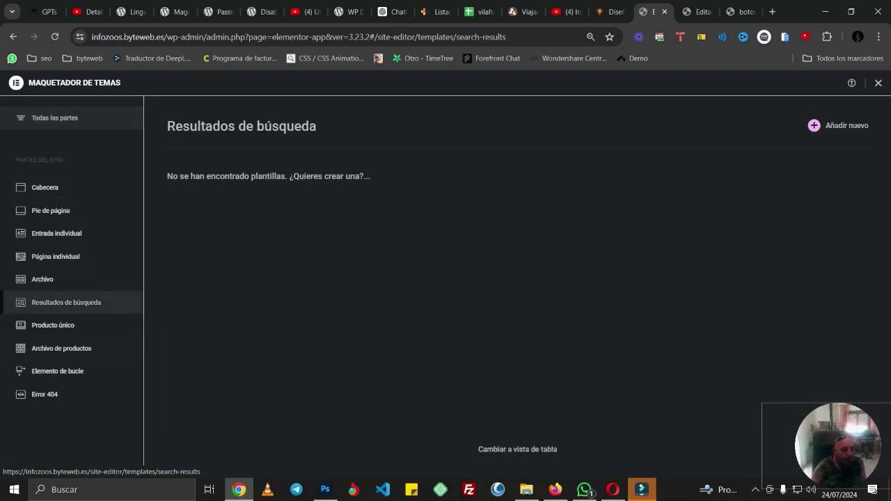
pyautogui.click(838, 126)
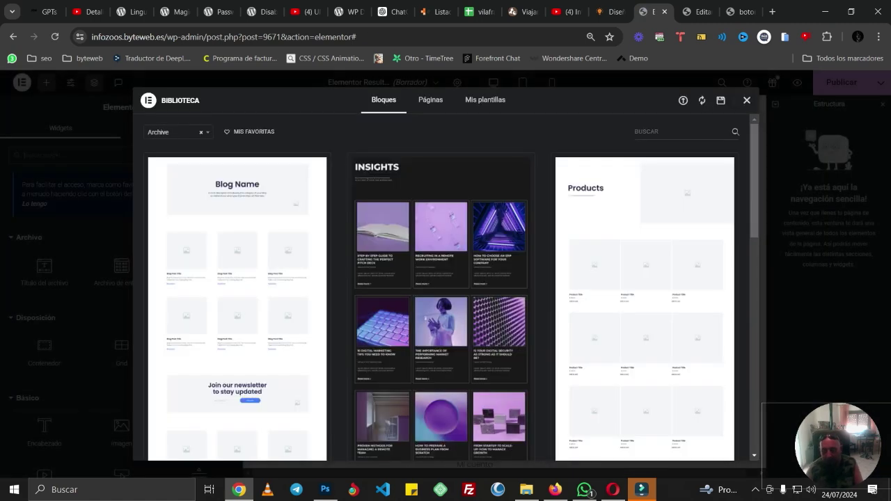
pyautogui.click(746, 99)
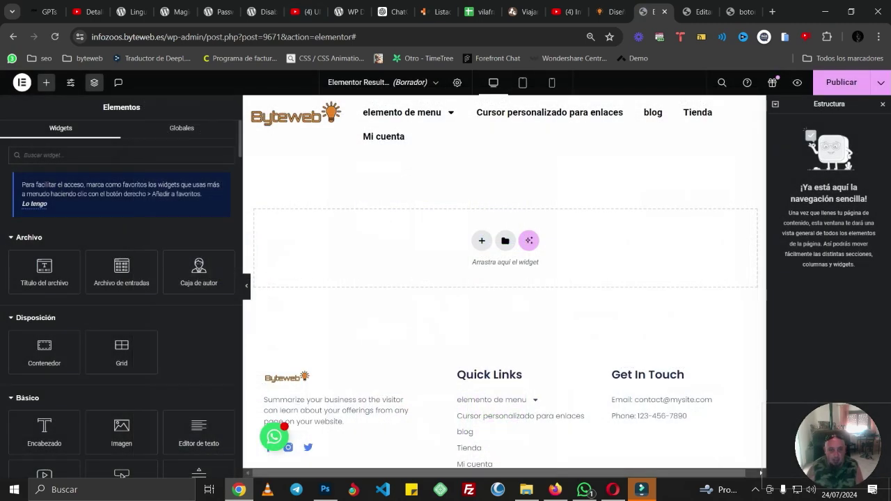
# Step: Add a loop grid widget (Cuadrícula de bucle) to the empty search results template
pyautogui.scroll(-2, 122, 360)
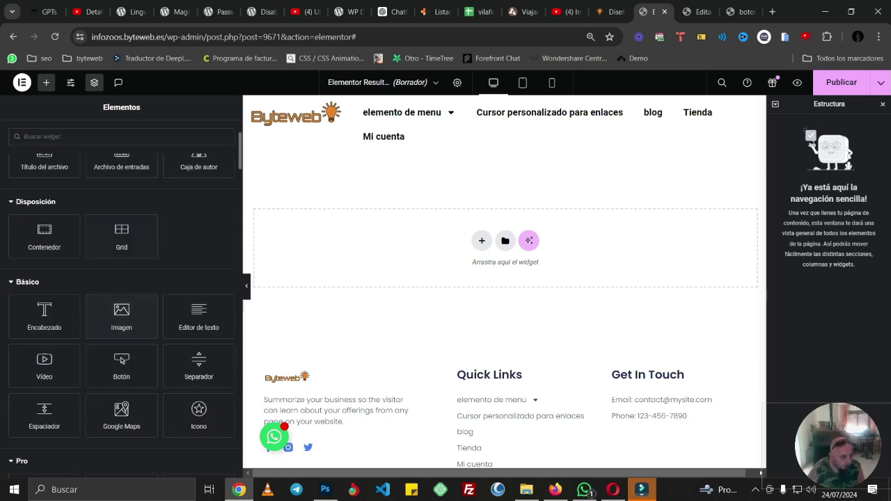
pyautogui.scroll(-2, 122, 360)
pyautogui.moveTo(44, 379); pyautogui.dragTo(384, 234)
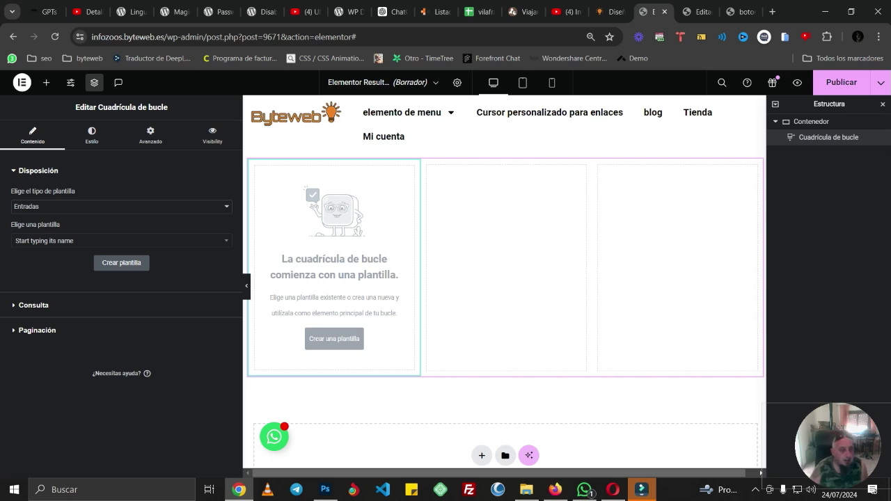
# Step: Set the loop grid's template type to Productos and create a new template for it, discarding the pending changes
pyautogui.click(122, 206)
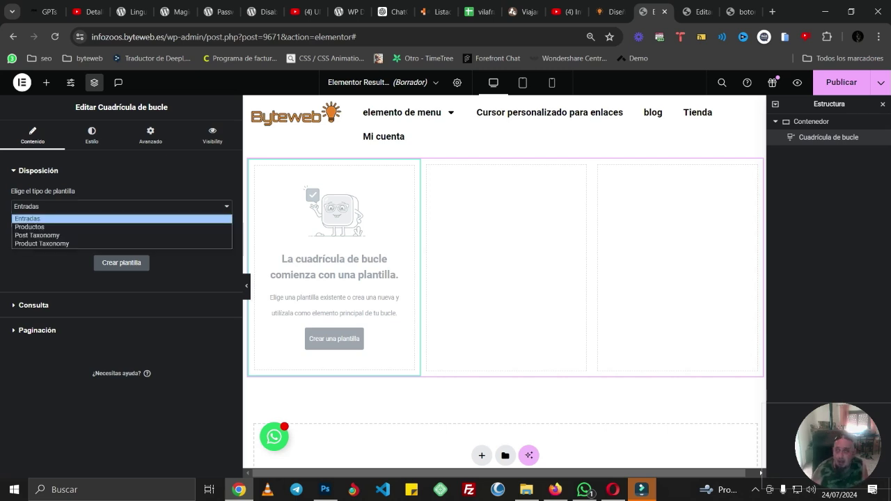
pyautogui.press('Down')
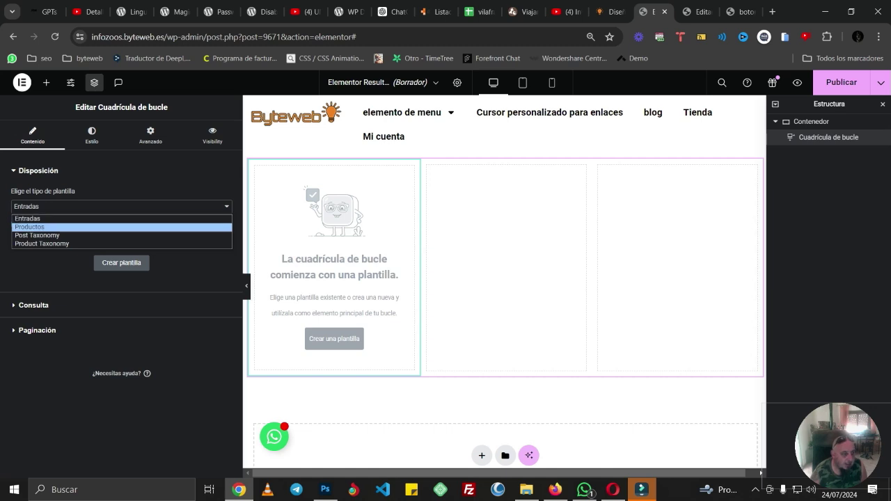
pyautogui.press('Return')
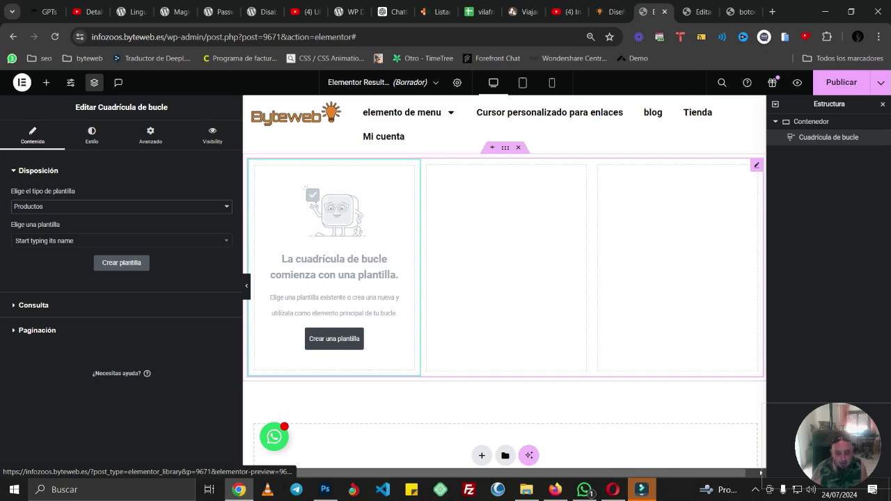
pyautogui.click(334, 339)
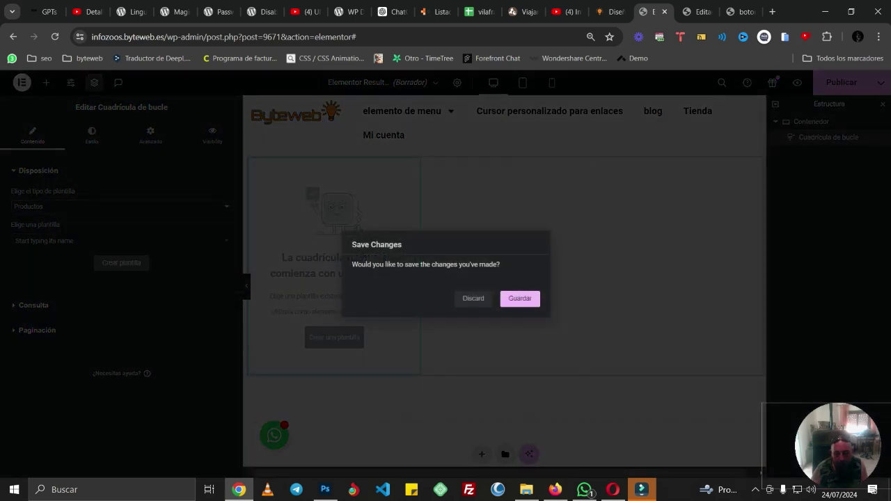
pyautogui.click(474, 297)
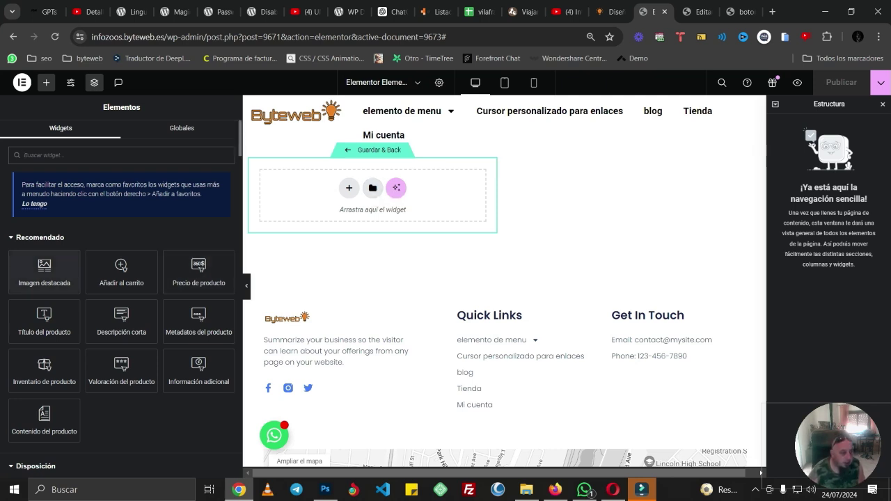
# Step: Add an Imagen destacada widget to the loop item and set its image resolution to Medium - 300 x 300
pyautogui.moveTo(44, 268); pyautogui.dragTo(327, 195)
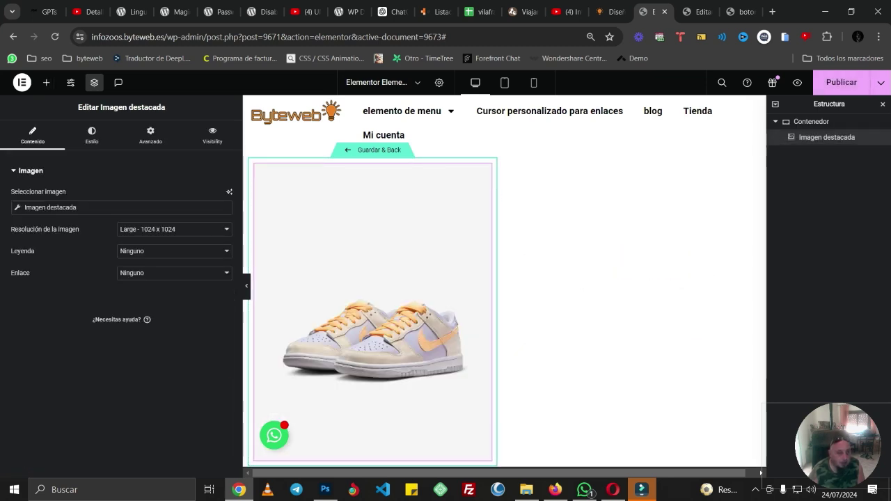
pyautogui.click(174, 229)
pyautogui.click(149, 249)
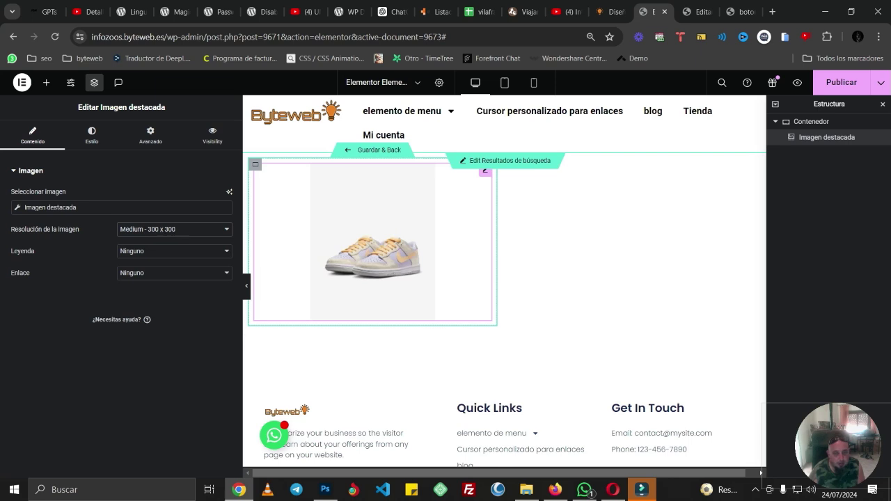
# Step: Add a Título del producto widget below the featured image and set its HTML tag to H2
pyautogui.click(46, 82)
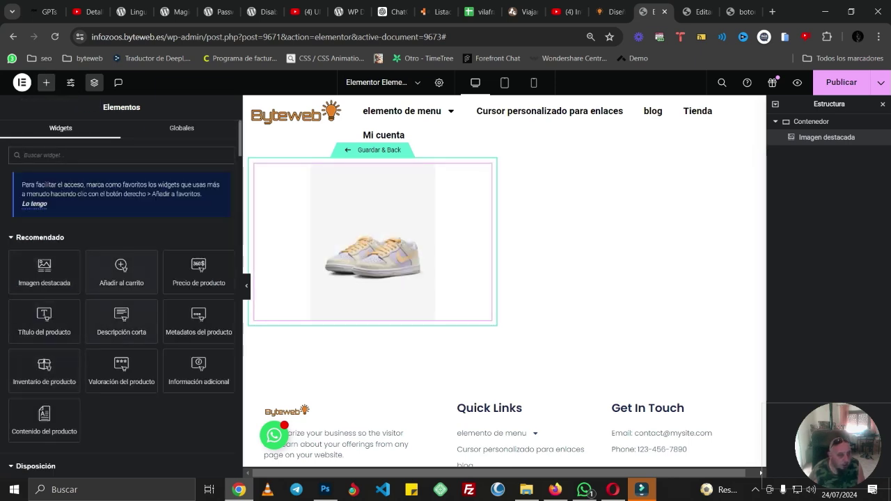
pyautogui.moveTo(44, 316); pyautogui.dragTo(289, 312)
pyautogui.click(174, 263)
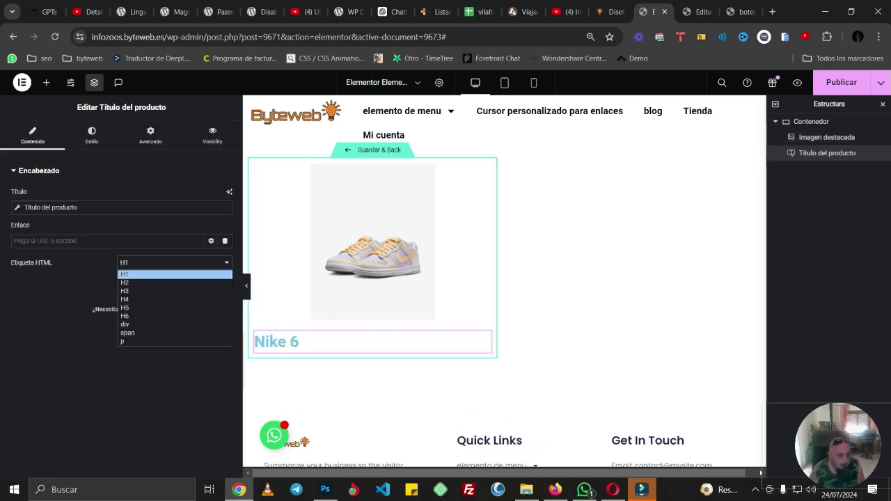
pyautogui.click(174, 280)
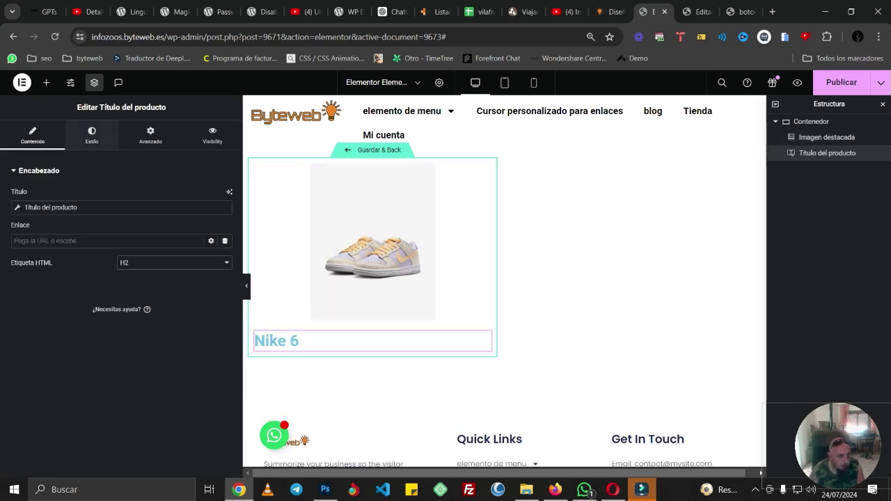
# Step: Centre the product title and set its text color to #0D0D0D
pyautogui.click(91, 133)
pyautogui.click(196, 196)
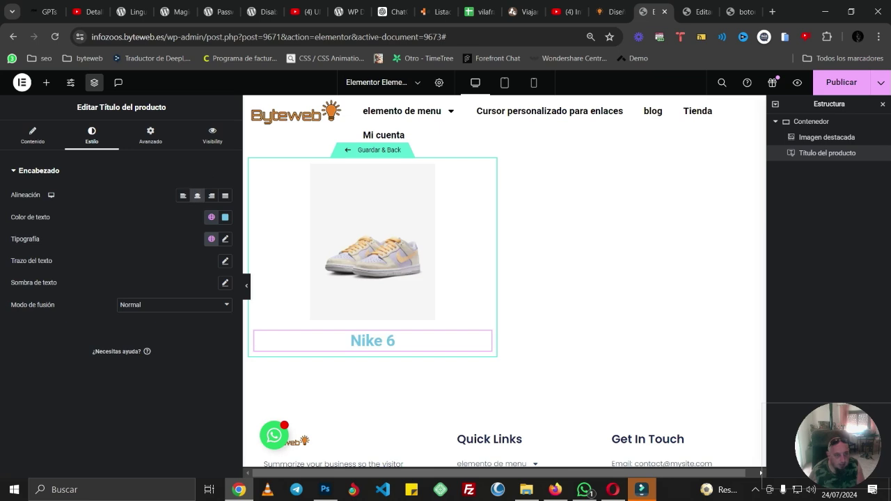
pyautogui.click(224, 217)
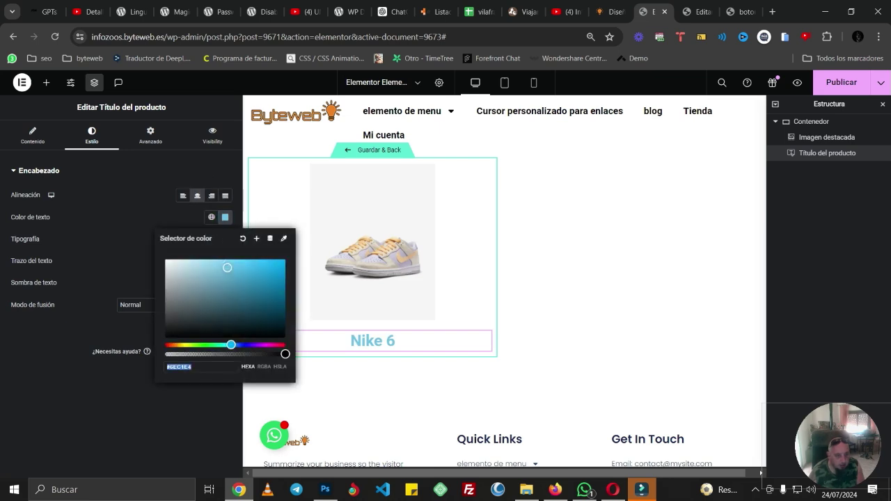
pyautogui.write('#0D0D0D')
pyautogui.press('Escape')
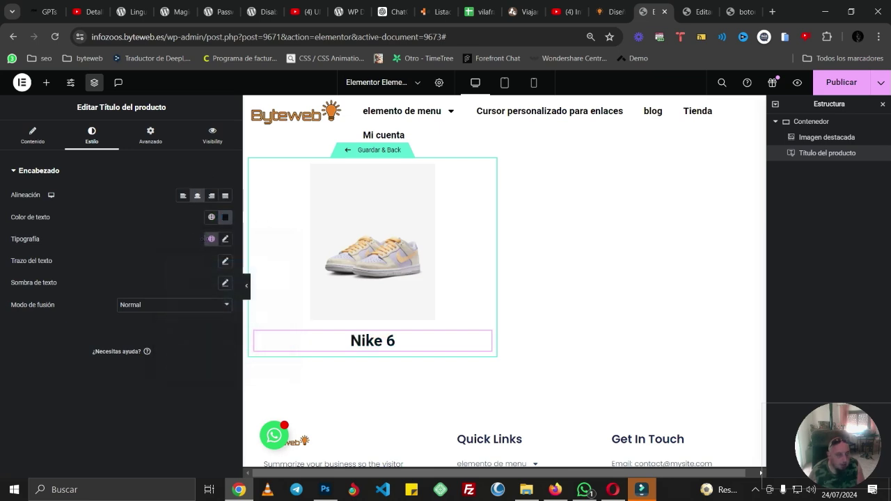
# Step: Add an Añadir al carrito widget below the product title and centre its button
pyautogui.click(46, 82)
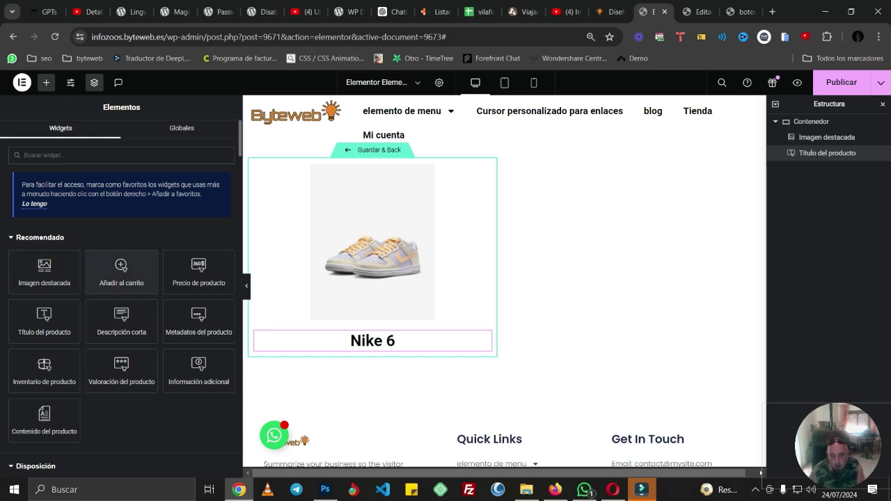
pyautogui.moveTo(121, 272); pyautogui.dragTo(336, 348)
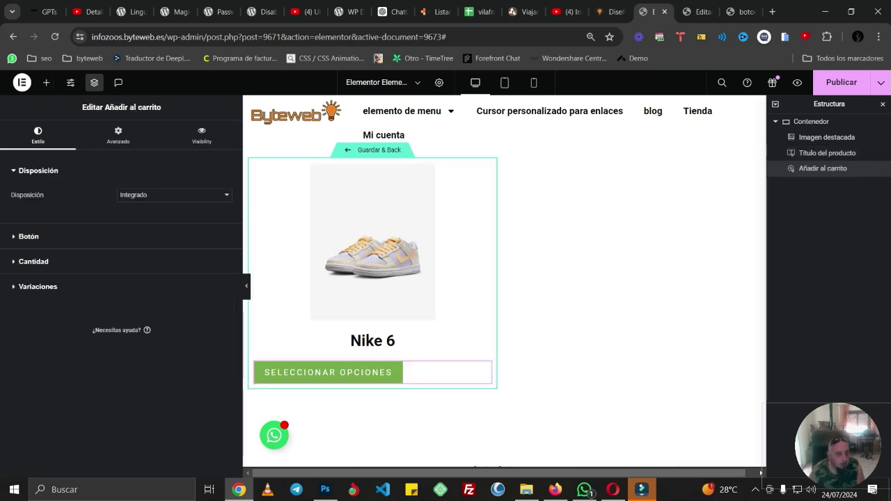
pyautogui.click(29, 236)
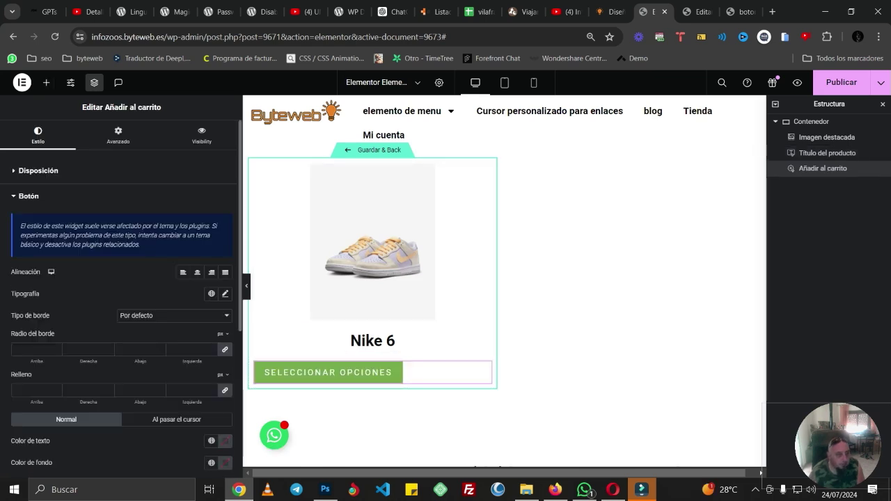
pyautogui.click(117, 134)
pyautogui.click(38, 135)
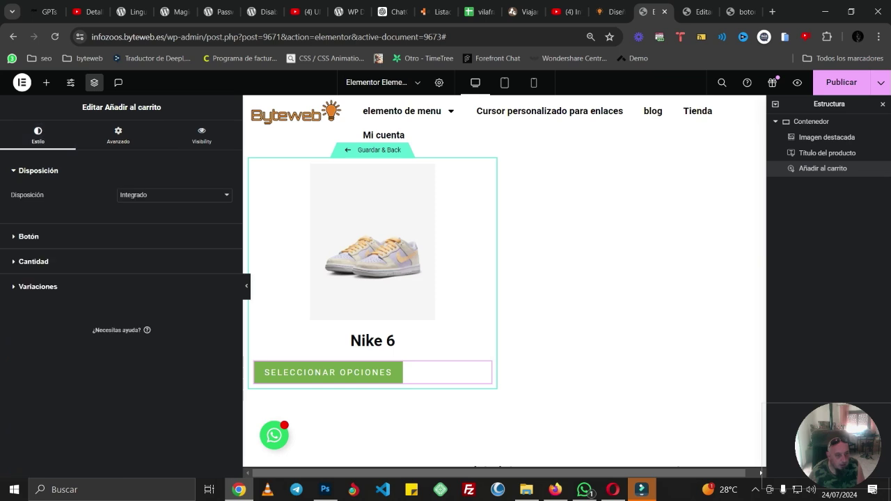
pyautogui.click(28, 236)
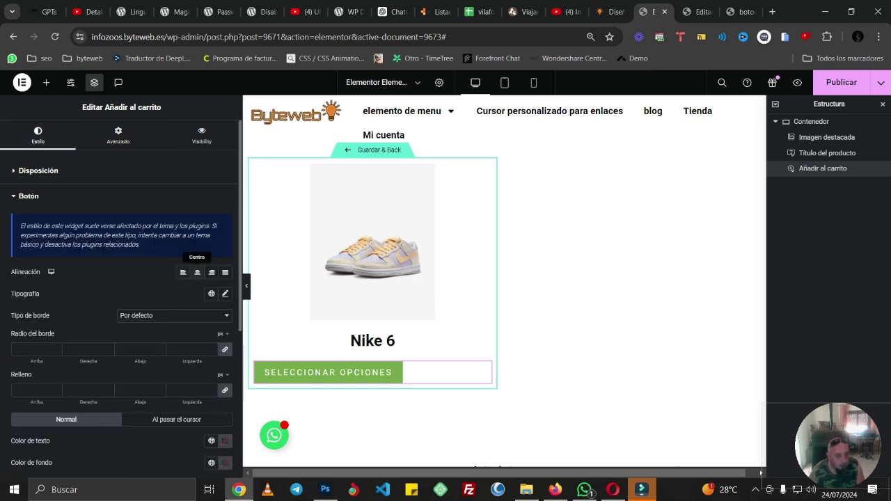
pyautogui.click(197, 272)
pyautogui.click(117, 133)
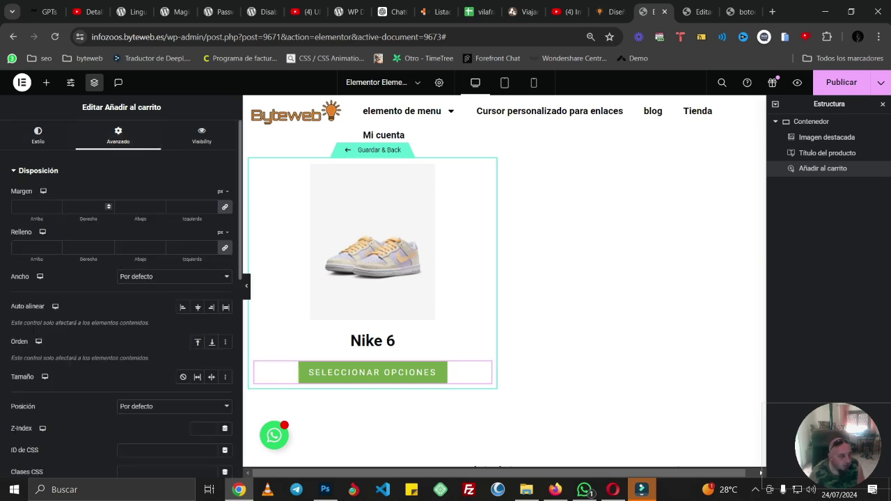
pyautogui.scroll(-5, 122, 293)
pyautogui.scroll(-1, 121, 293)
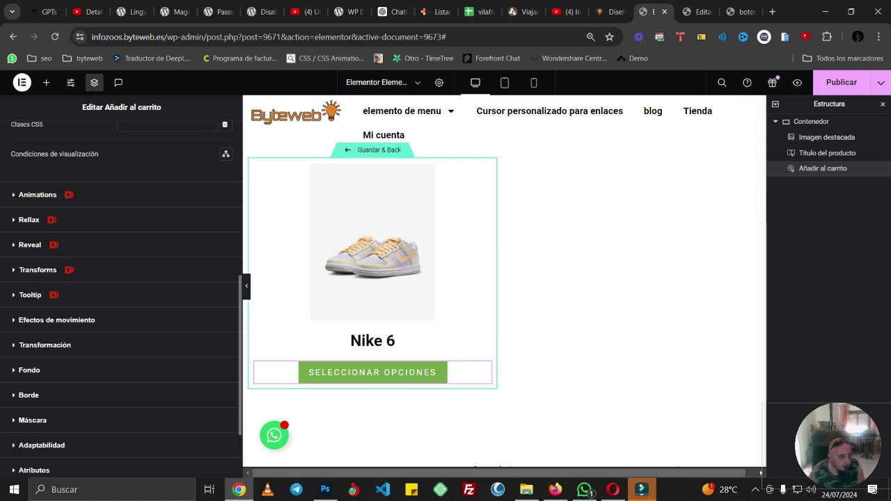
pyautogui.scroll(5, 122, 292)
pyautogui.scroll(-10, 122, 292)
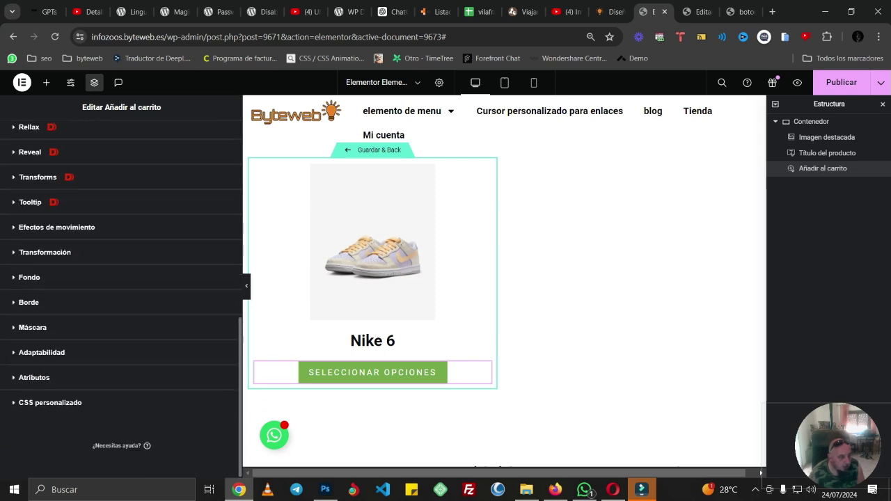
pyautogui.scroll(10, 121, 292)
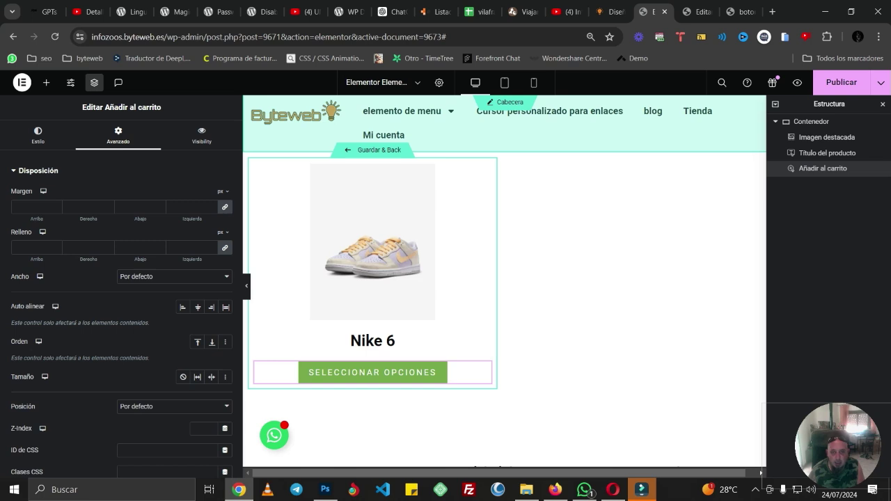
pyautogui.click(373, 243)
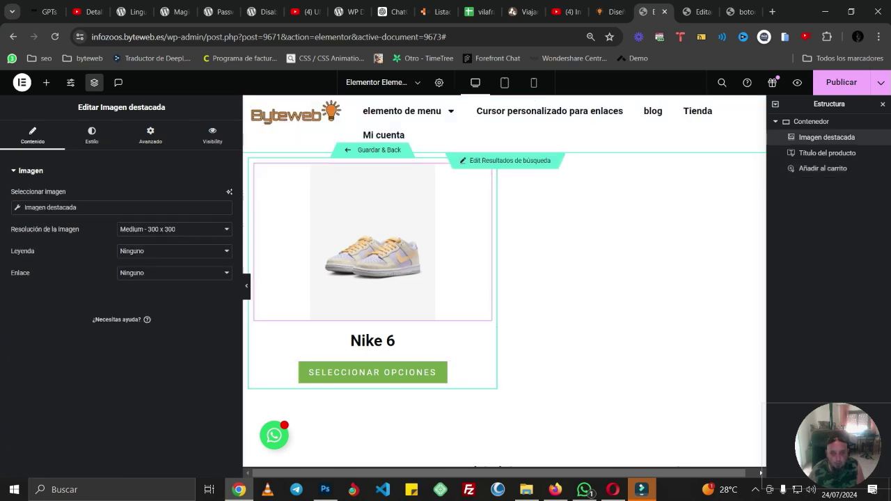
# Step: Rename the loop item template to "item para los resultados de busqueda" and save it
pyautogui.click(439, 83)
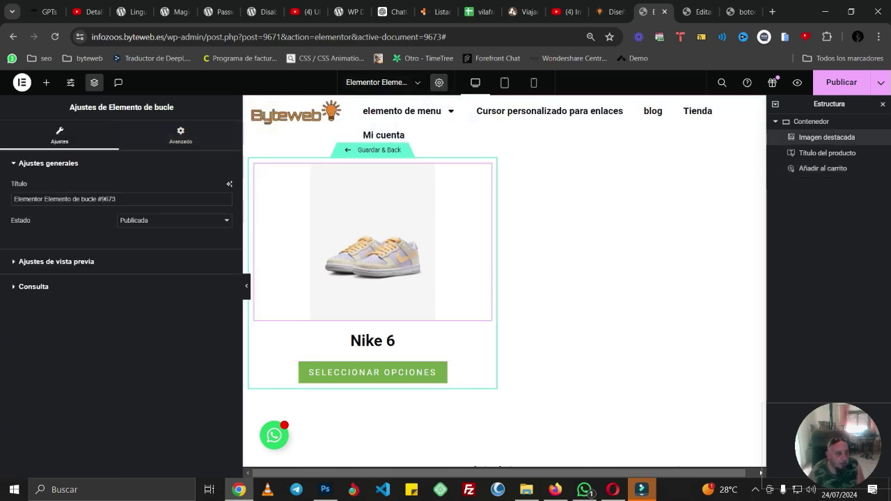
pyautogui.hotkey('ctrl', 'shift', 'Left')
pyautogui.hotkey('ctrl', 'shift', 'Left')
pyautogui.hotkey('ctrl', 'shift', 'Left')
pyautogui.hotkey('ctrl', 'shift', 'Left')
pyautogui.hotkey('ctrl', 'shift', 'Left')
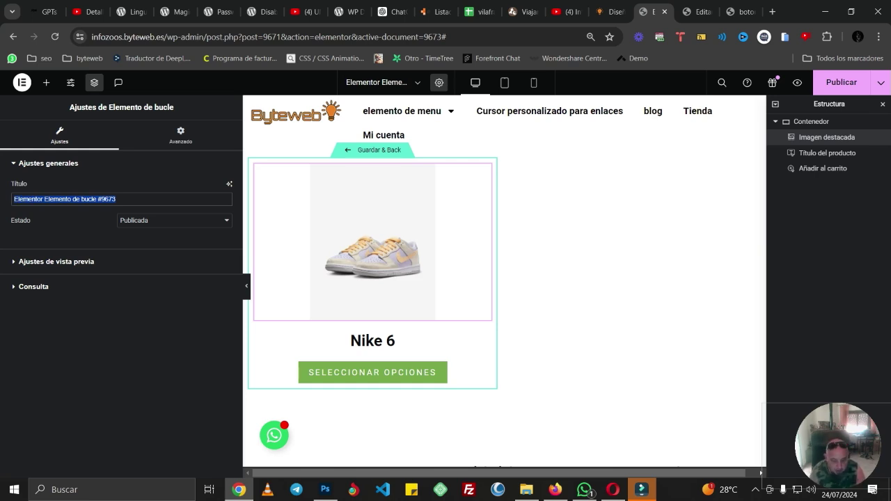
pyautogui.write('item')
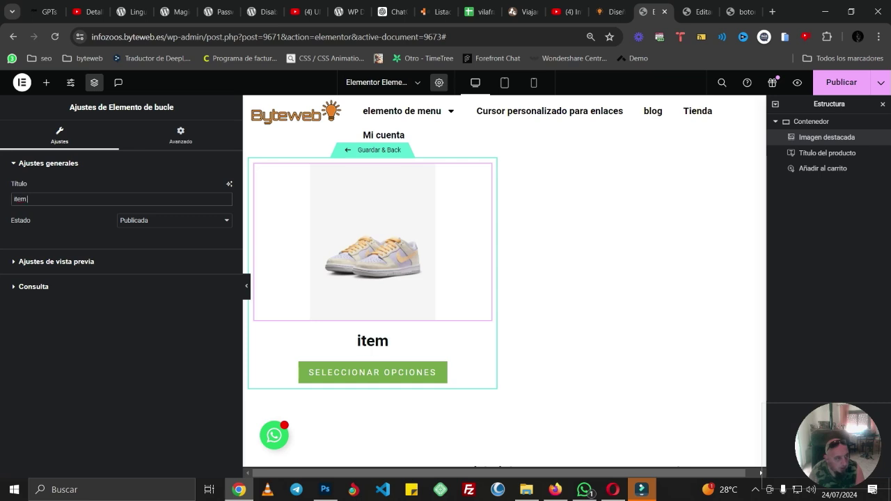
pyautogui.write(' para los')
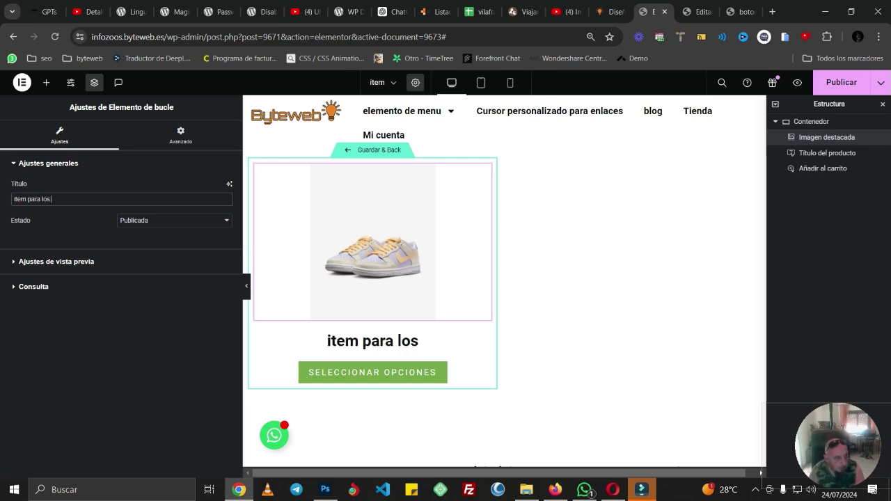
pyautogui.write(' resultados')
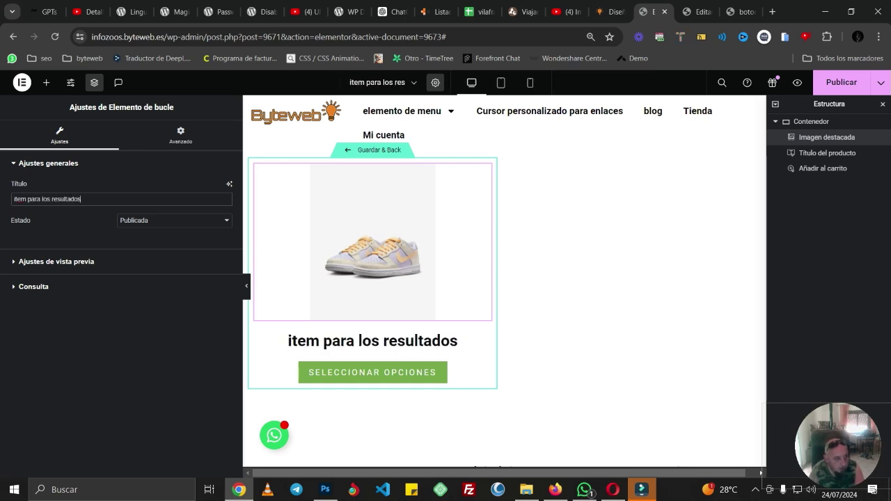
pyautogui.write(' de busqueda')
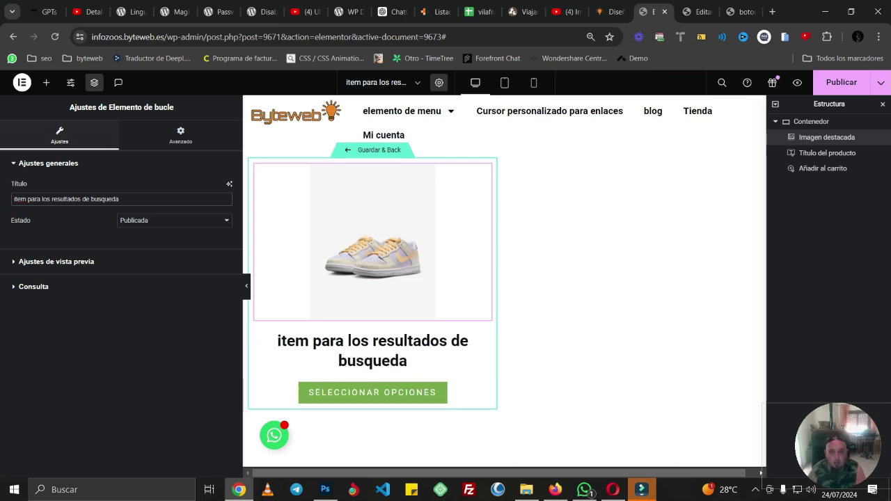
pyautogui.hotkey('ctrl', 's')
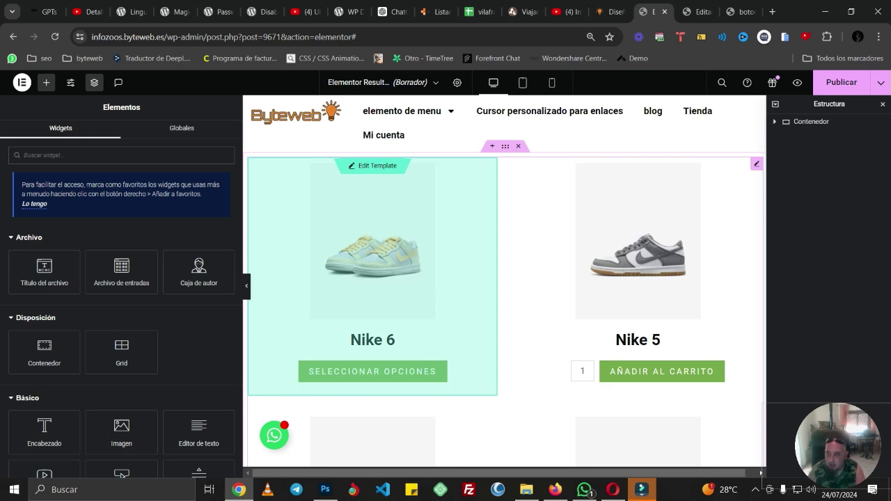
# Step: Review the loop grid's Consulta settings and publish the template with the display condition Incluir Resultados de búsqueda
pyautogui.click(757, 163)
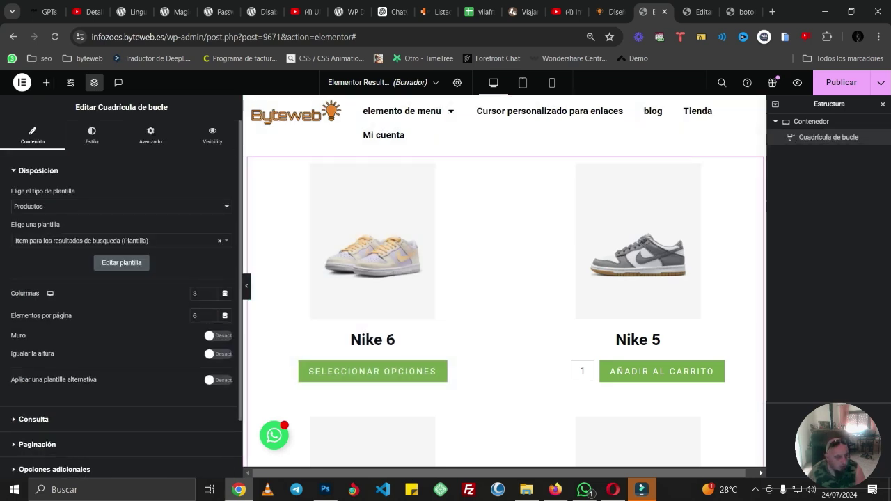
pyautogui.scroll(-1, 121, 293)
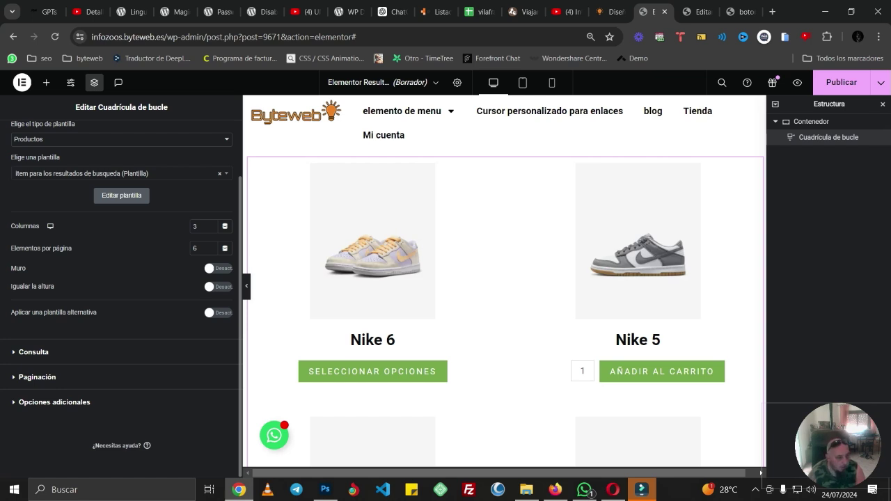
pyautogui.click(33, 351)
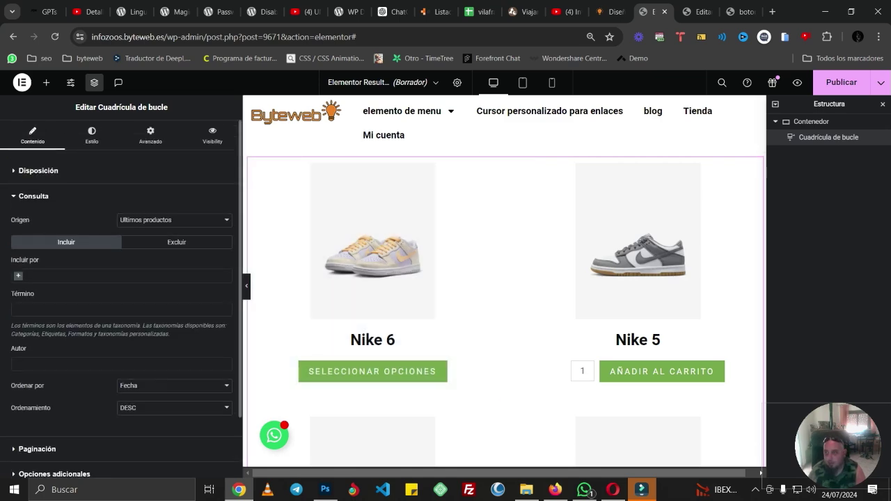
pyautogui.click(841, 83)
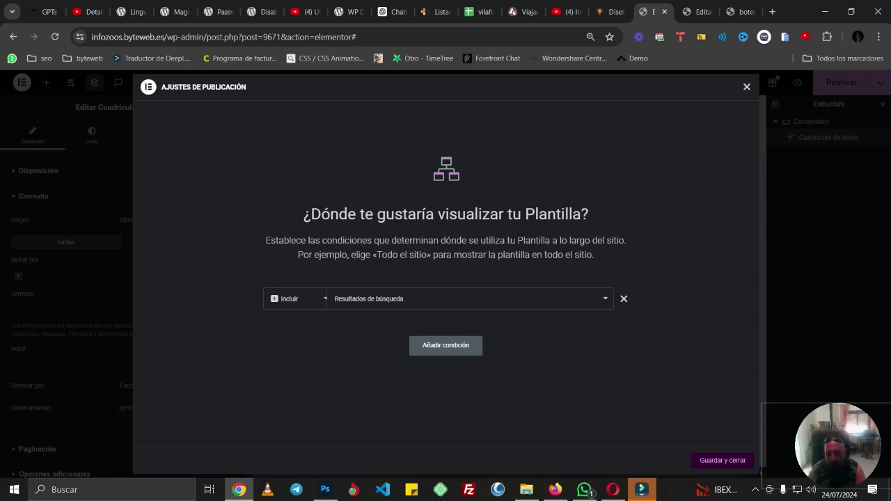
pyautogui.press('Escape')
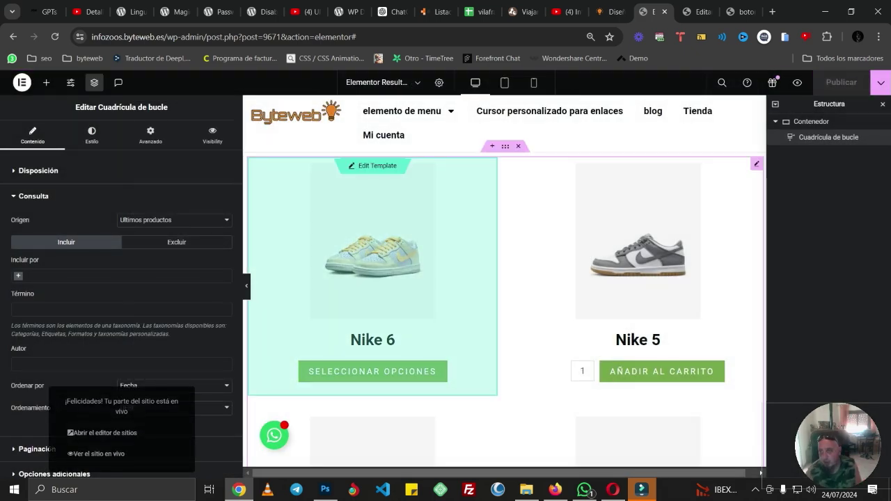
# Step: Switch to the open botones flotantes page and add a Buscar widget to its empty canvas
pyautogui.click(692, 11)
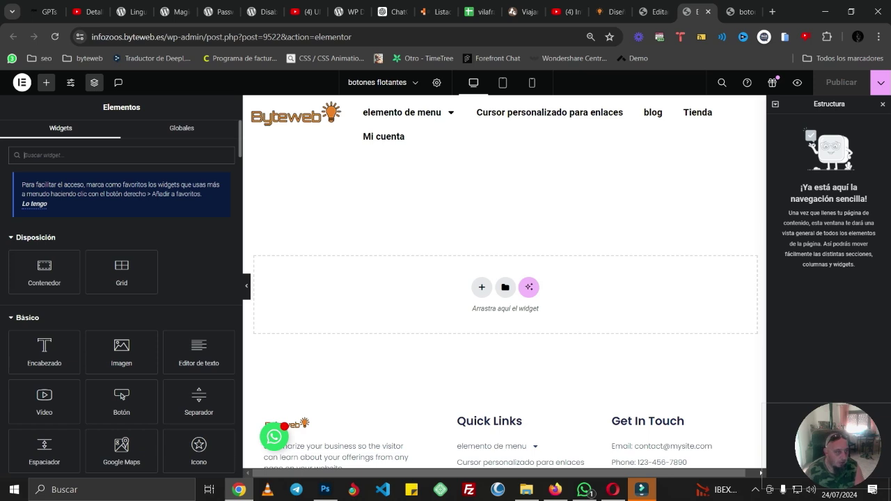
pyautogui.write('busca')
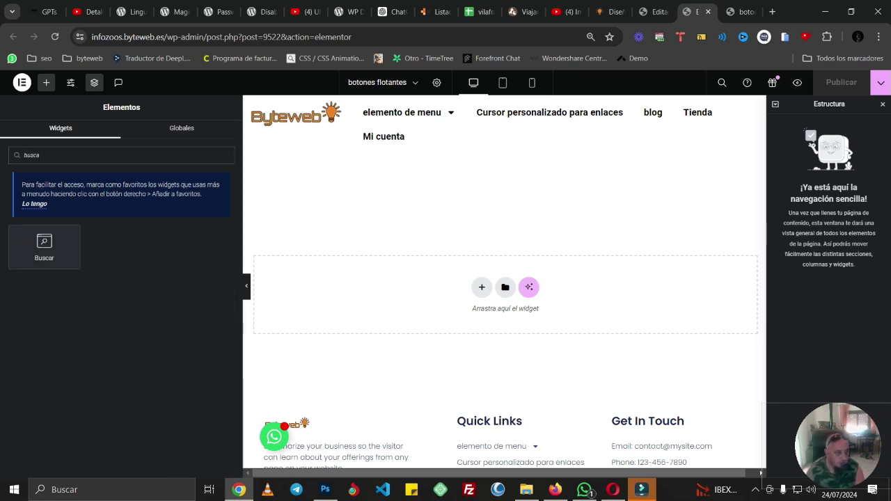
pyautogui.moveTo(44, 245); pyautogui.dragTo(445, 286)
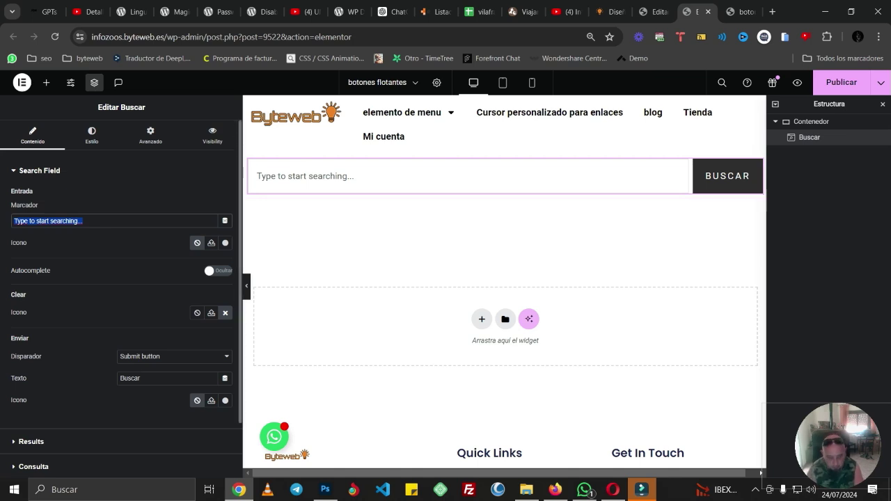
# Step: Set the search field's placeholder to "escribe que es lo que quieres buscar"
pyautogui.write('Comie')
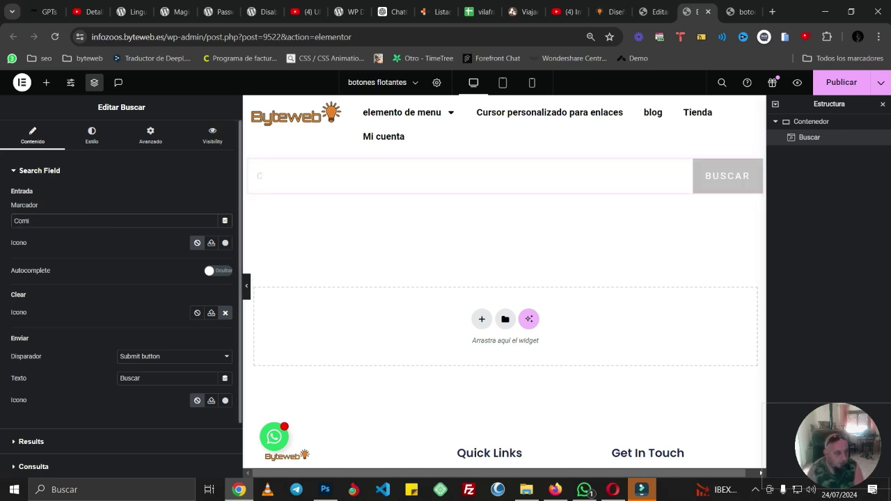
pyautogui.press('BackSpace')
pyautogui.press('BackSpace')
pyautogui.press('BackSpace')
pyautogui.press('BackSpace')
pyautogui.write('escrit')
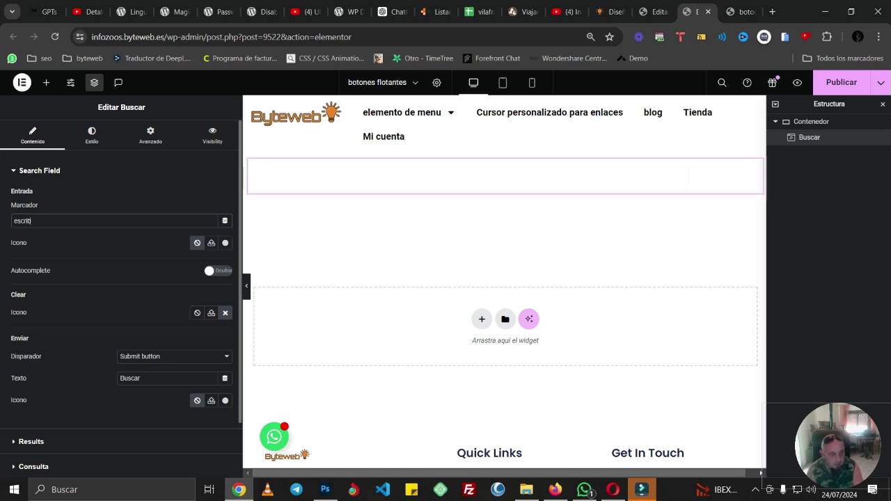
pyautogui.press('BackSpace')
pyautogui.write('be que s')
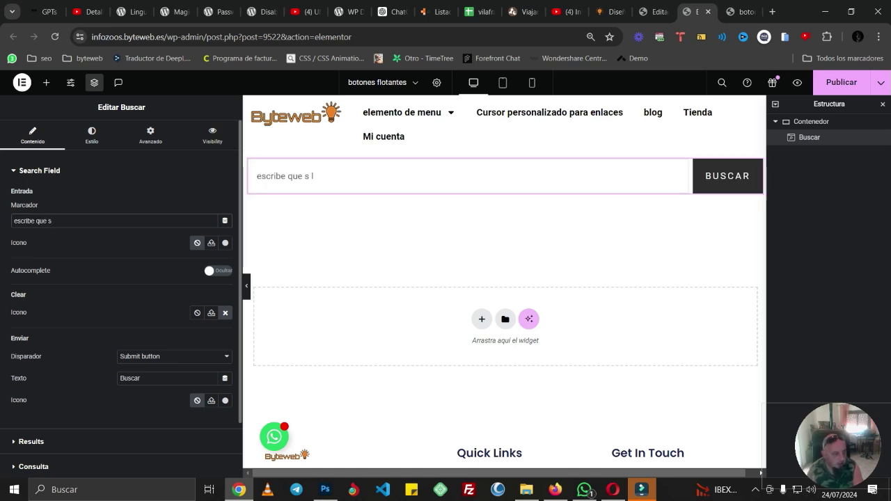
pyautogui.press('BackSpace')
pyautogui.write('es lo que')
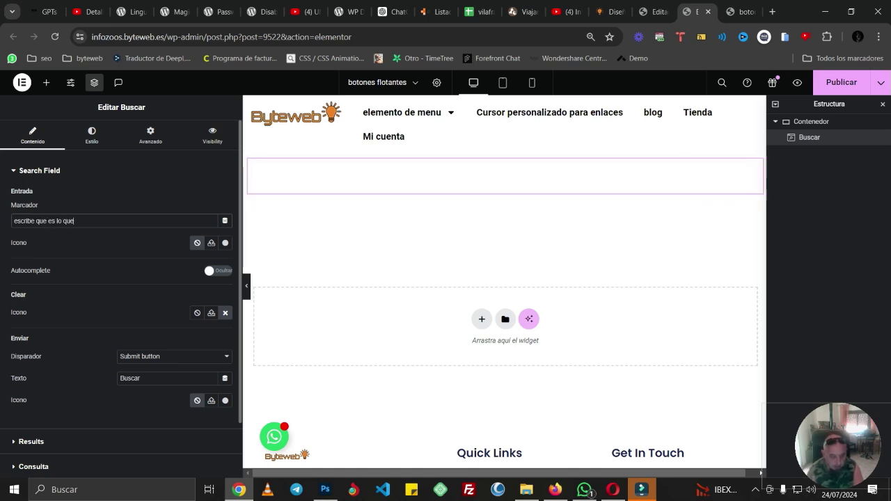
pyautogui.write(' quieres bus')
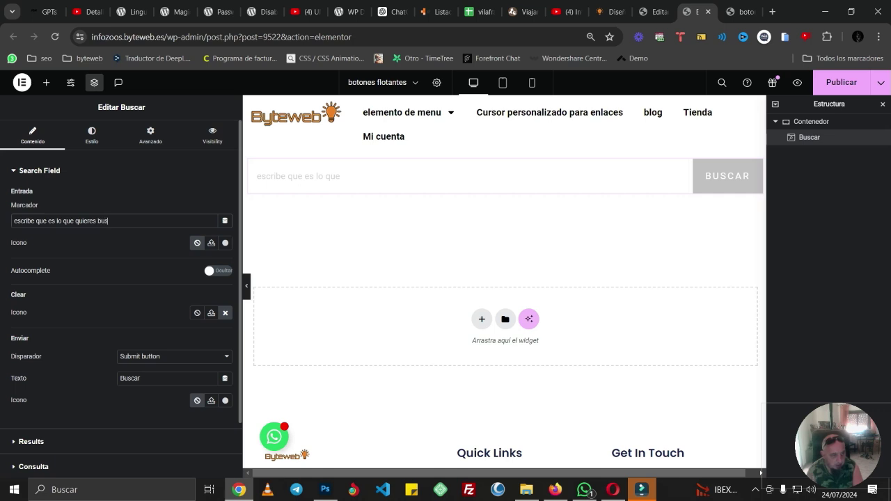
pyautogui.write('car')
pyautogui.scroll(-1, 119, 278)
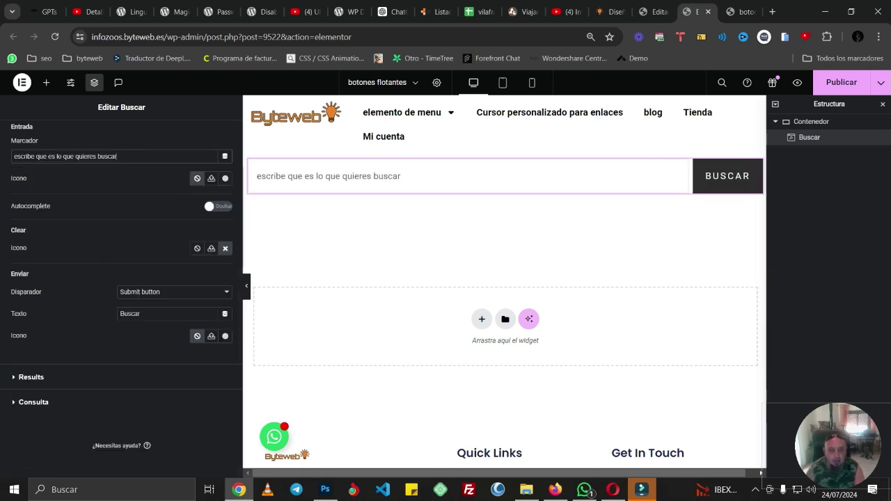
pyautogui.click(174, 291)
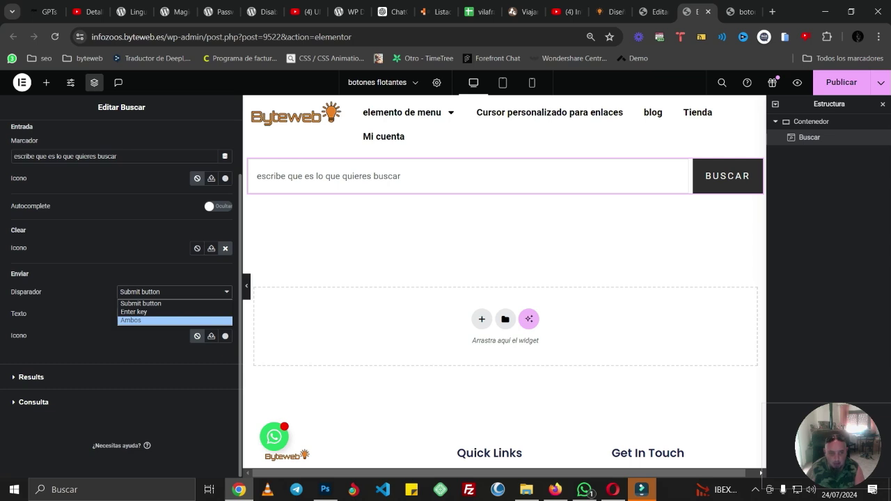
pyautogui.click(84, 353)
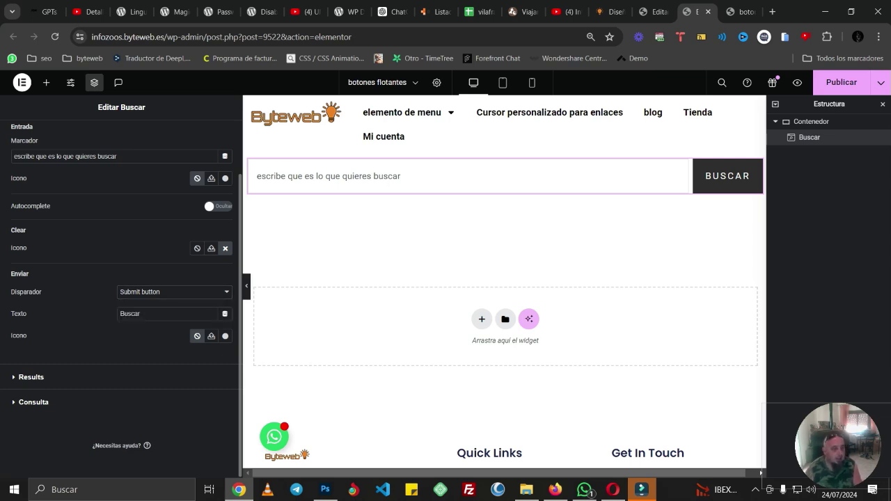
# Step: Turn on Live Results for the search widget, then publish the page and reload the editor
pyautogui.click(32, 377)
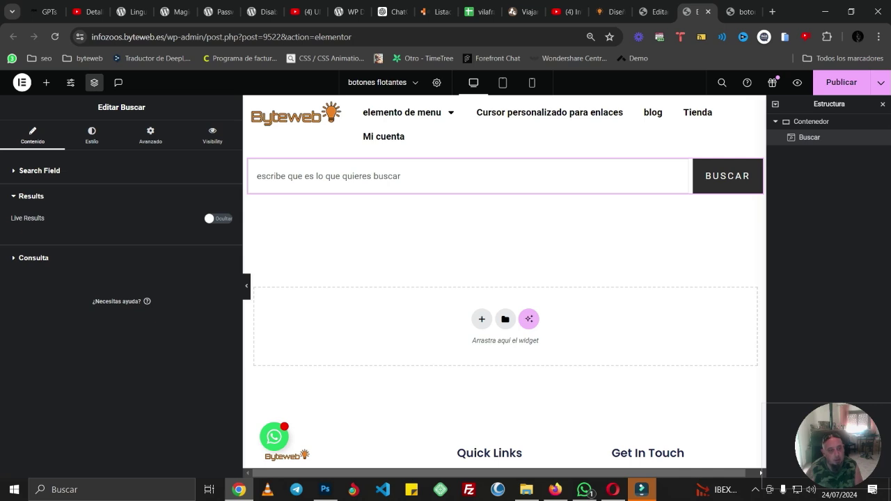
pyautogui.click(217, 218)
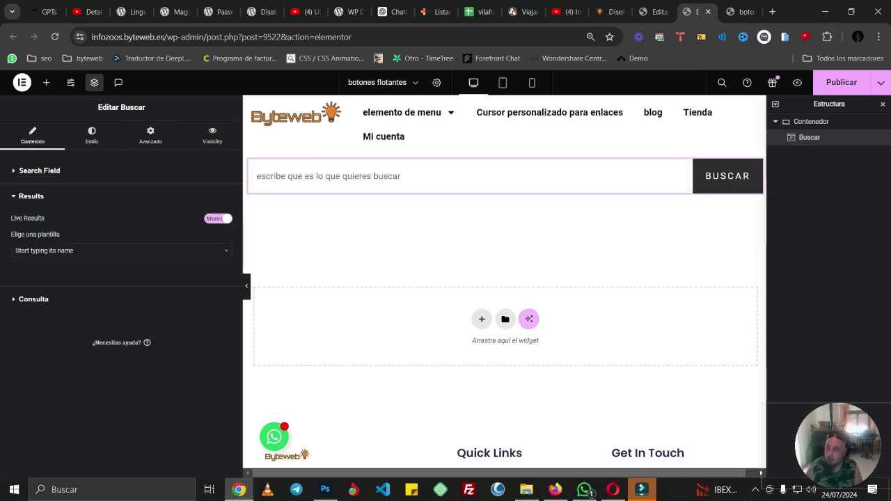
pyautogui.click(841, 82)
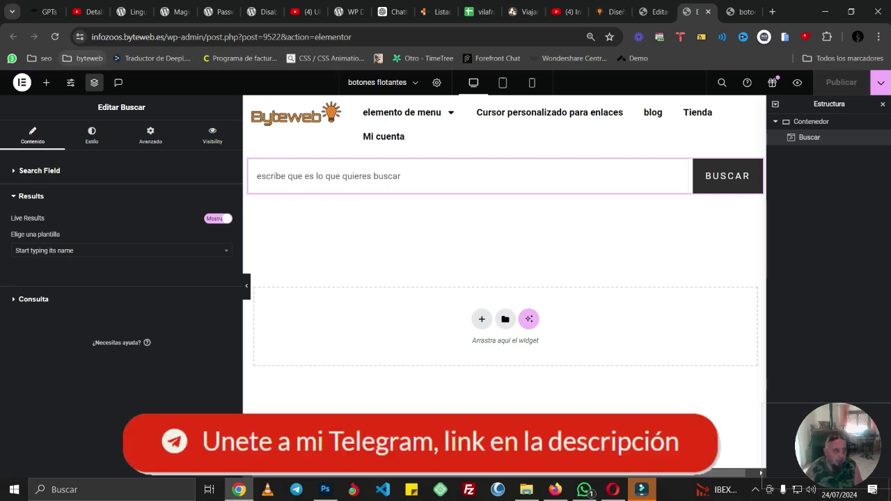
pyautogui.click(55, 37)
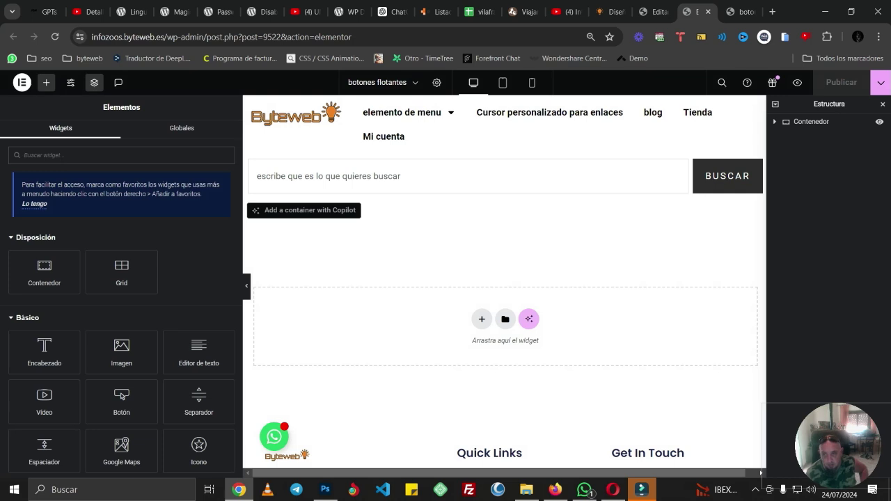
# Step: Set the search widget's Live Results template to item loop carrusel productos and turn on Misma altura
pyautogui.click(757, 165)
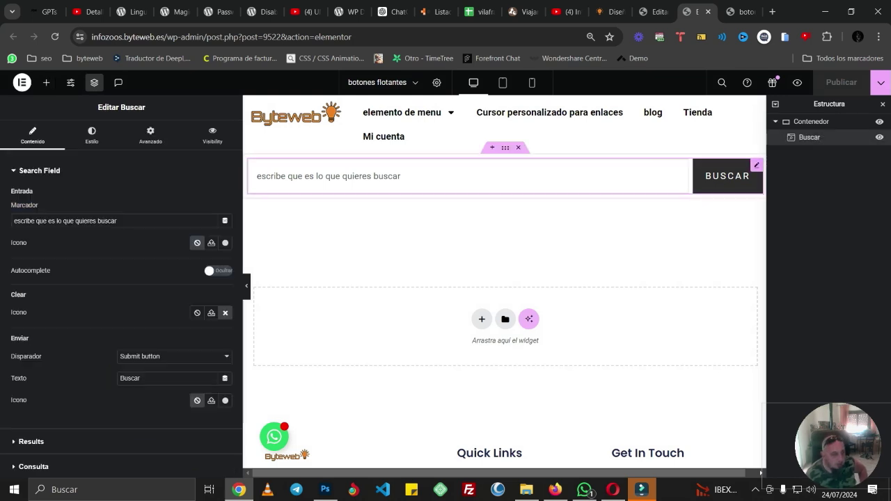
pyautogui.scroll(-2, 121, 279)
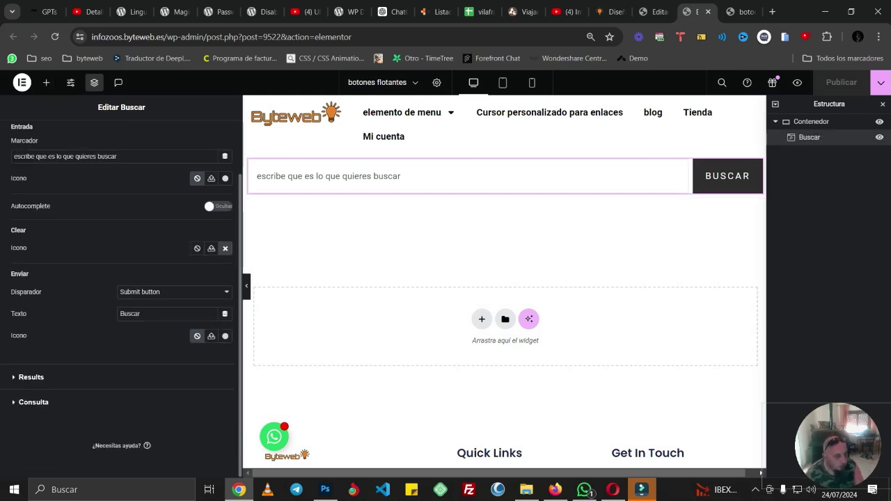
pyautogui.click(31, 376)
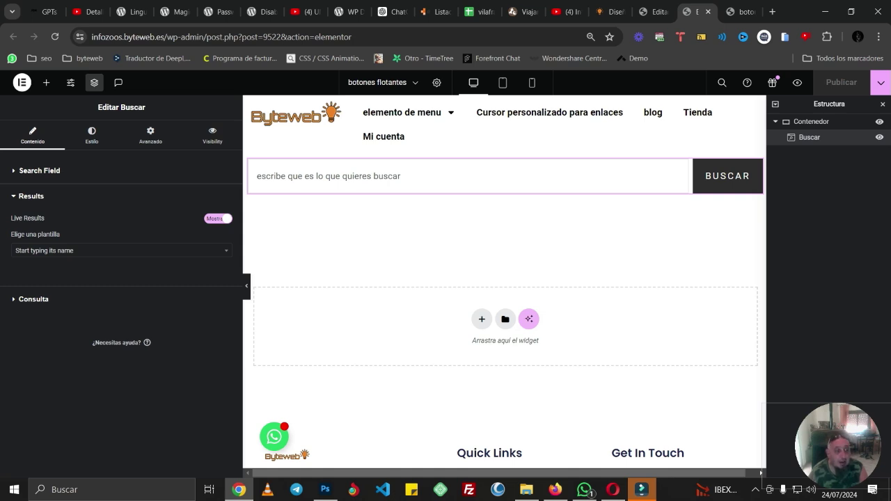
pyautogui.click(121, 250)
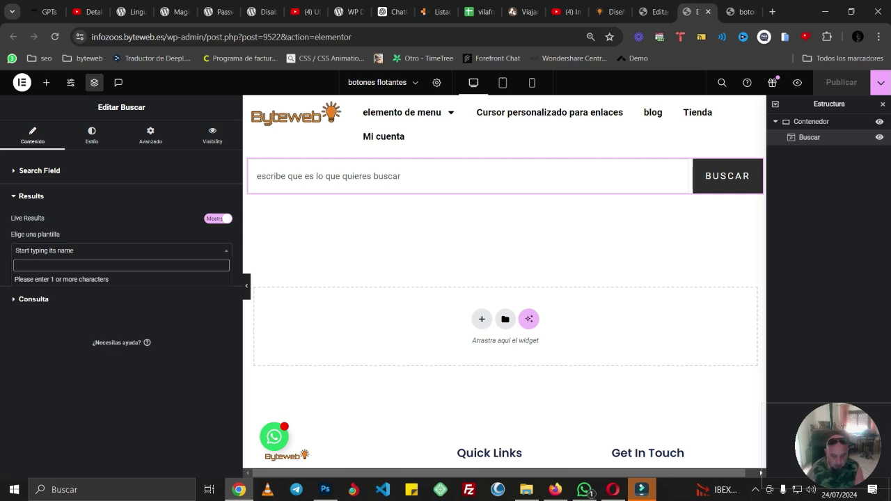
pyautogui.write('item')
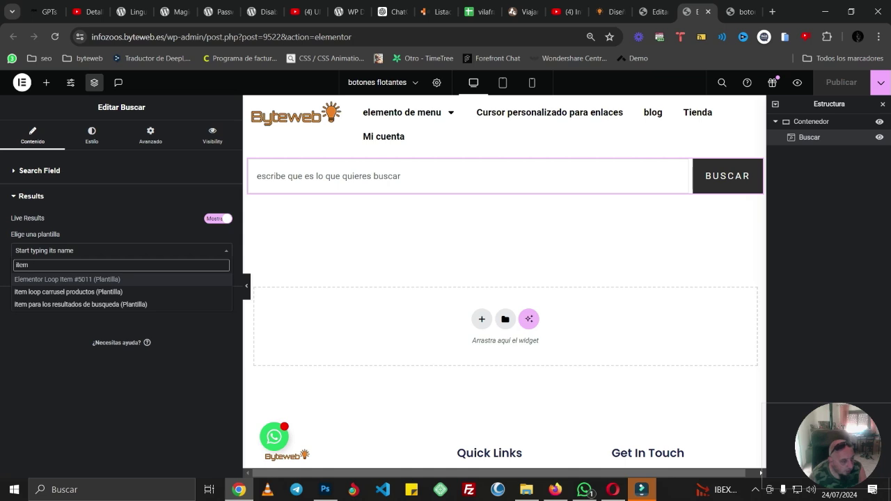
pyautogui.press('Down')
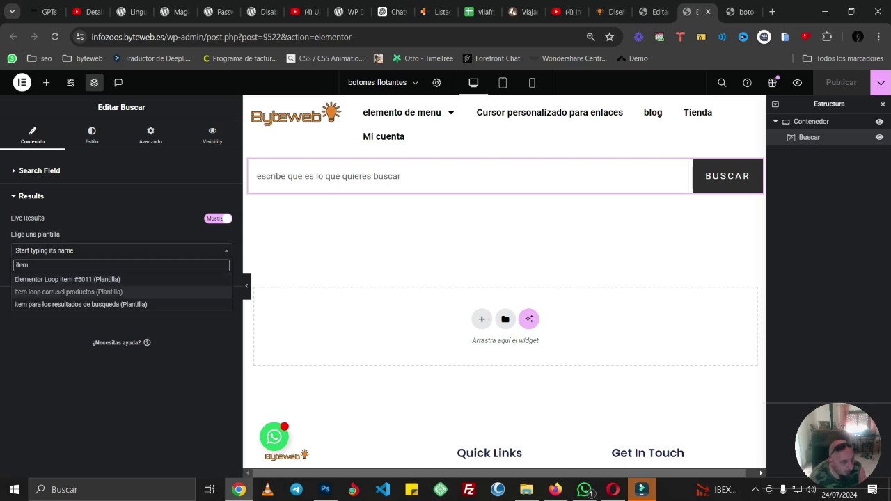
pyautogui.press('Return')
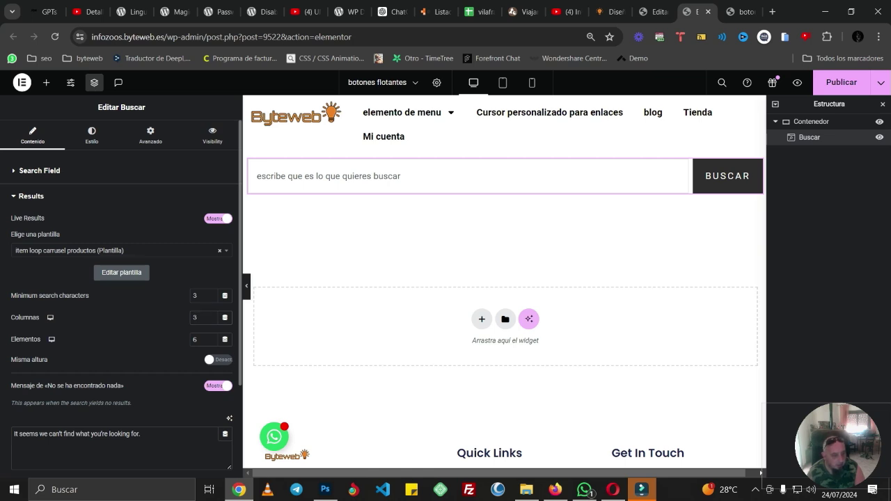
pyautogui.click(217, 359)
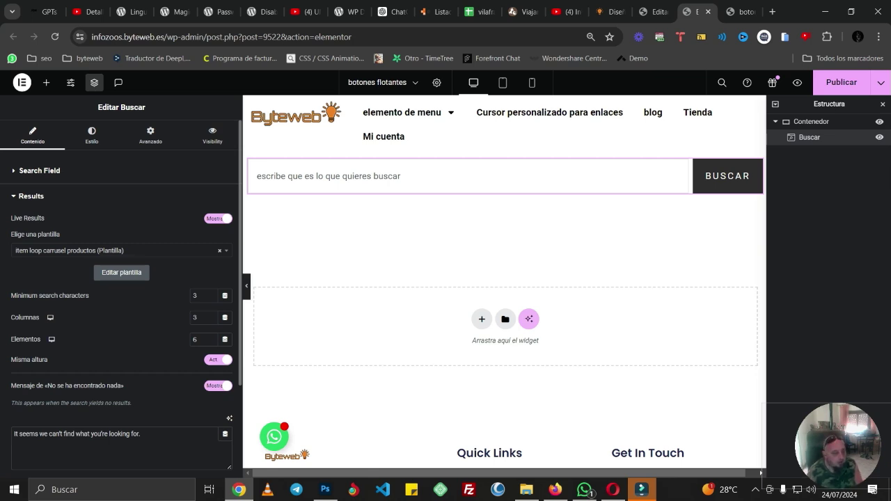
# Step: Set the search widget's nothing-found message to "No hay ningún resultado que coincida"
pyautogui.scroll(-2, 121, 293)
pyautogui.moveTo(141, 317); pyautogui.dragTo(14, 317)
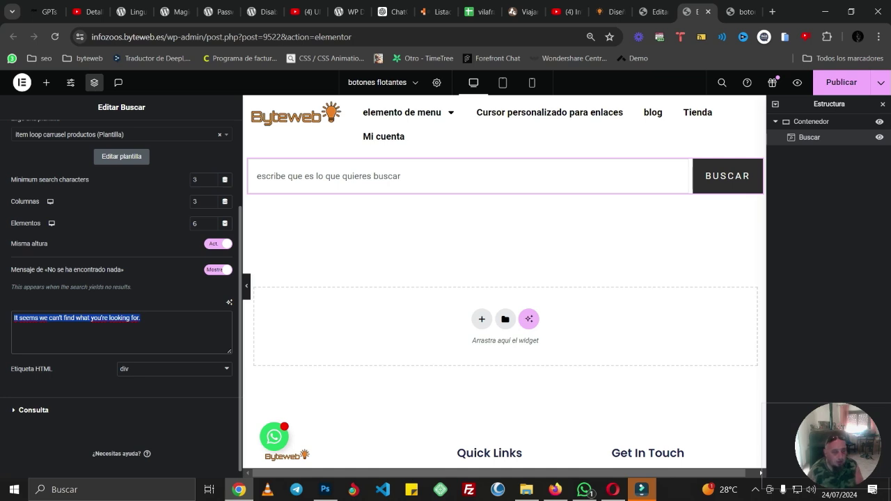
pyautogui.moveTo(141, 317); pyautogui.dragTo(13, 317)
pyautogui.write('No h')
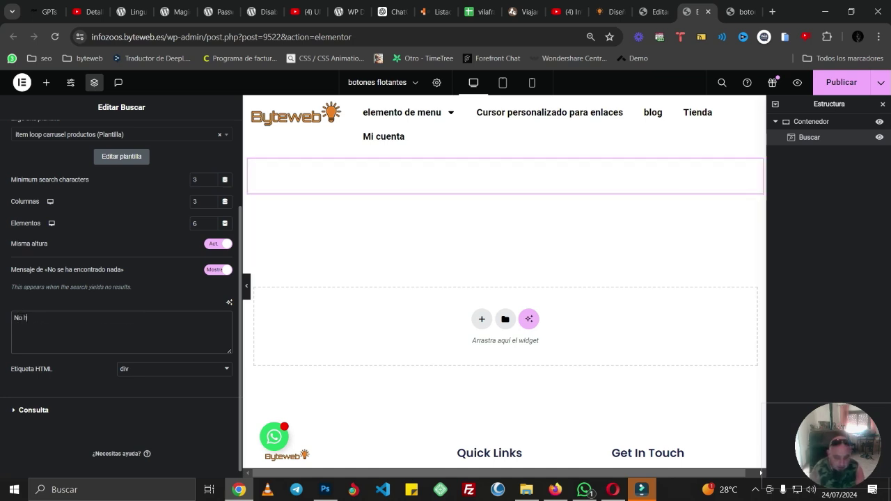
pyautogui.write('ay ningú')
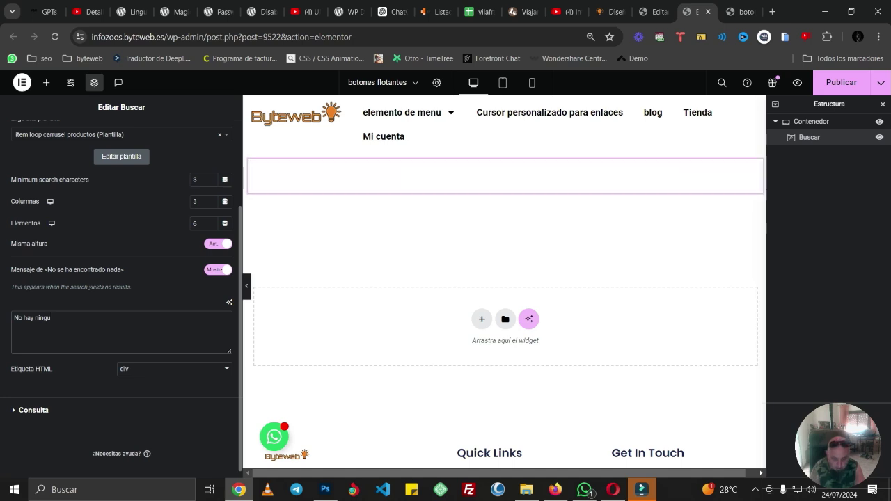
pyautogui.write('n resul')
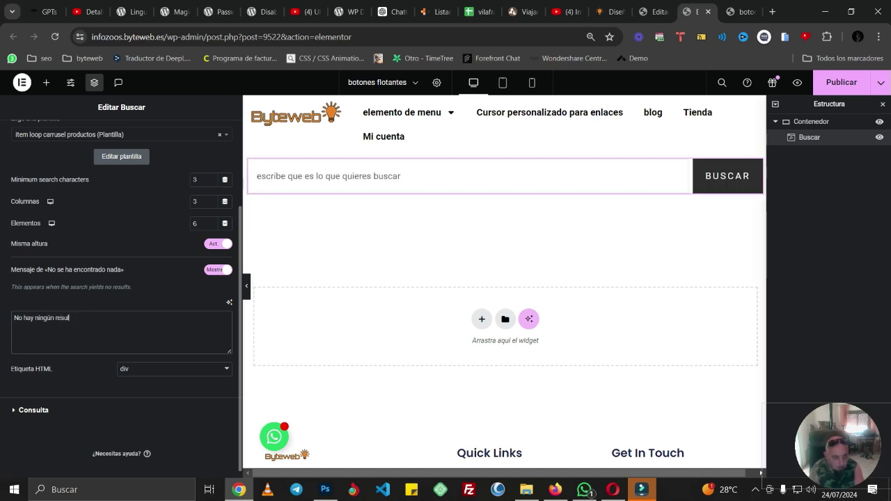
pyautogui.write('tado que coi')
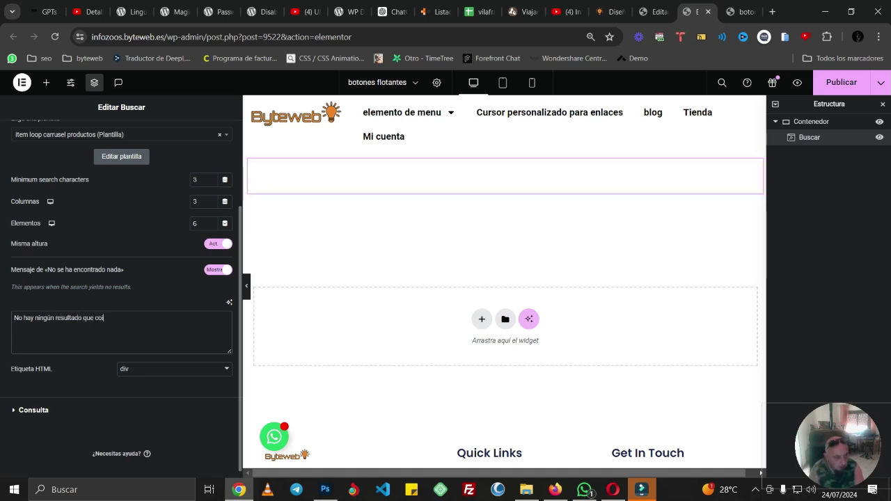
pyautogui.write('ncida')
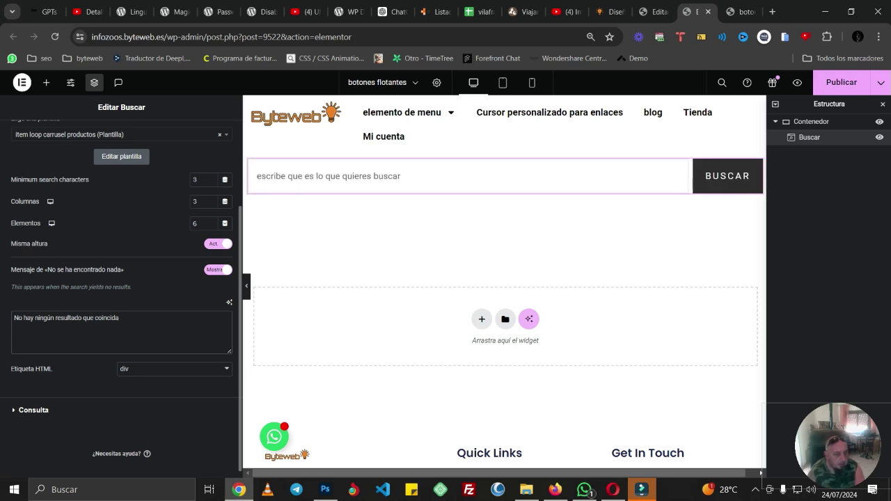
# Step: Set the search widget's query source to Productos and publish the page
pyautogui.click(33, 401)
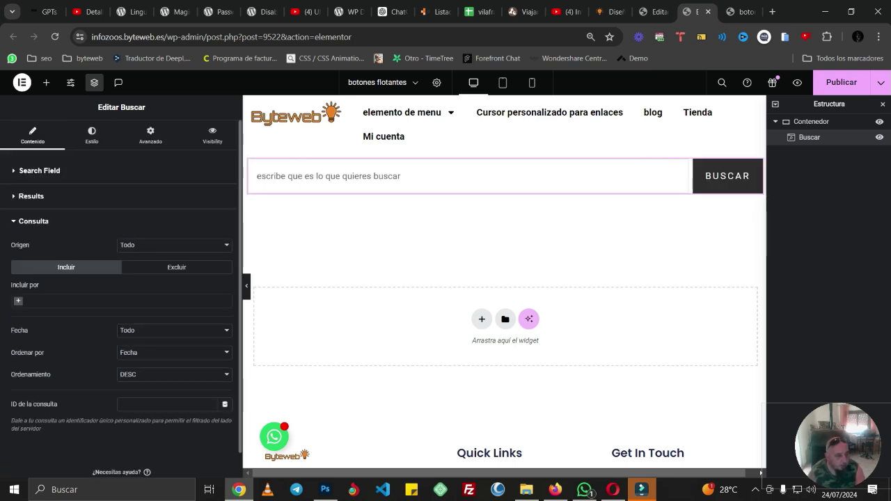
pyautogui.click(174, 245)
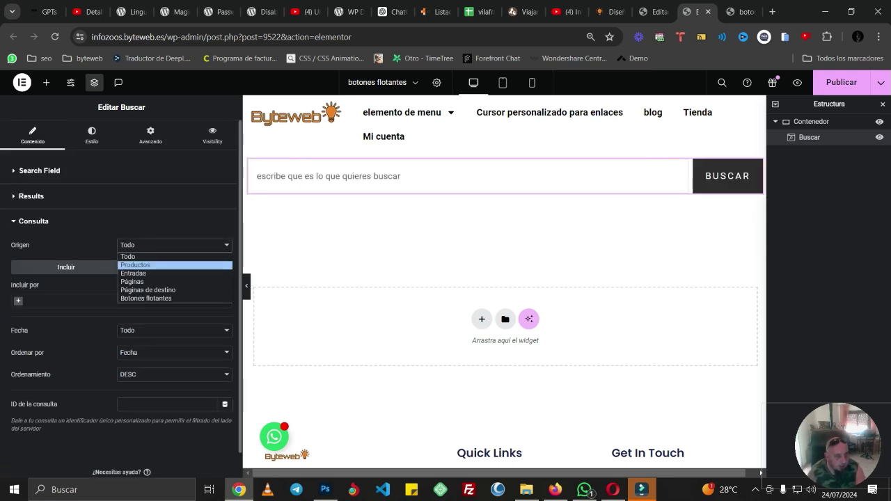
pyautogui.press('Return')
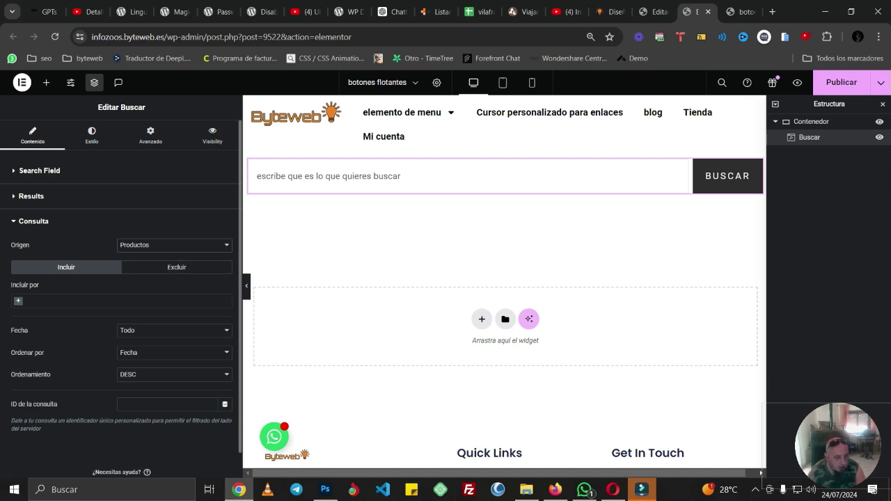
pyautogui.scroll(-1, 122, 279)
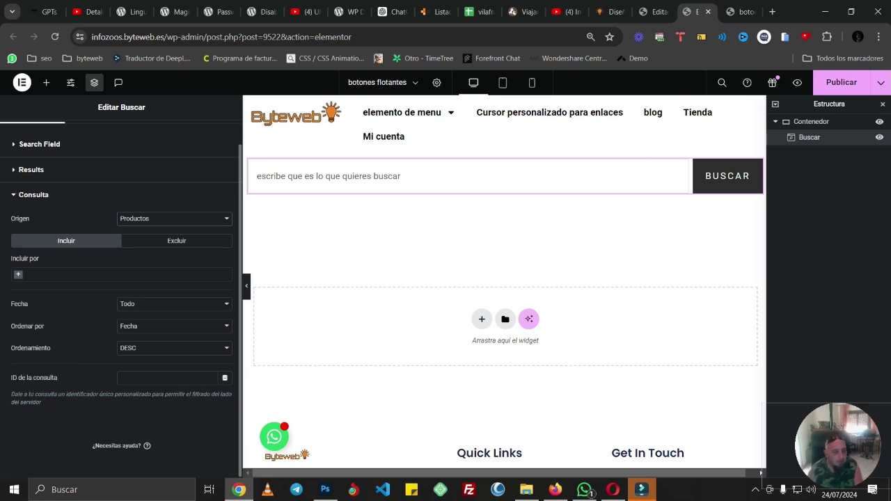
pyautogui.scroll(1, 122, 299)
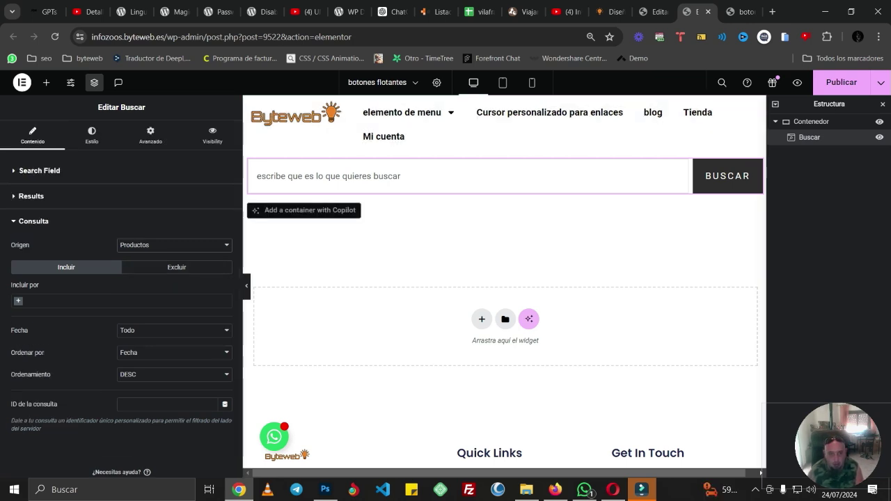
pyautogui.hotkey('ctrl', 's')
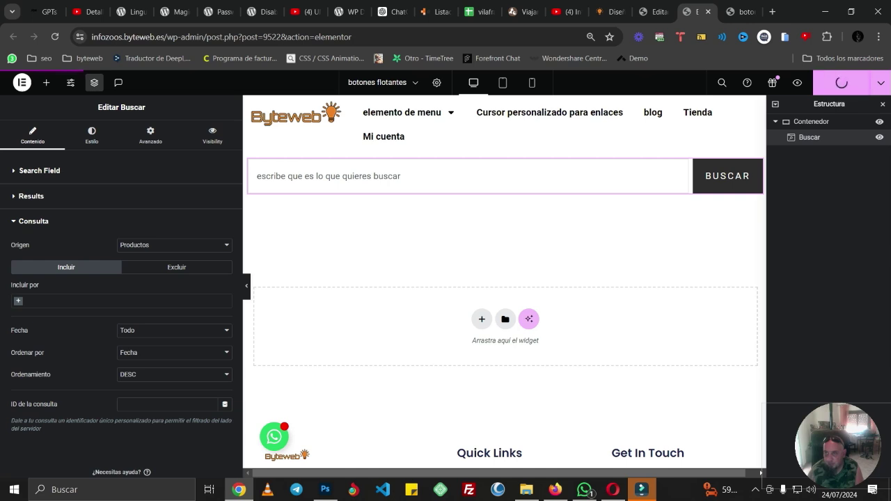
# Step: Preview the published page, search for "nike" and examine the layout of the live results
pyautogui.hotkey('ctrl', 'Tab')
pyautogui.hotkey('ctrl', 'shift', 'Tab')
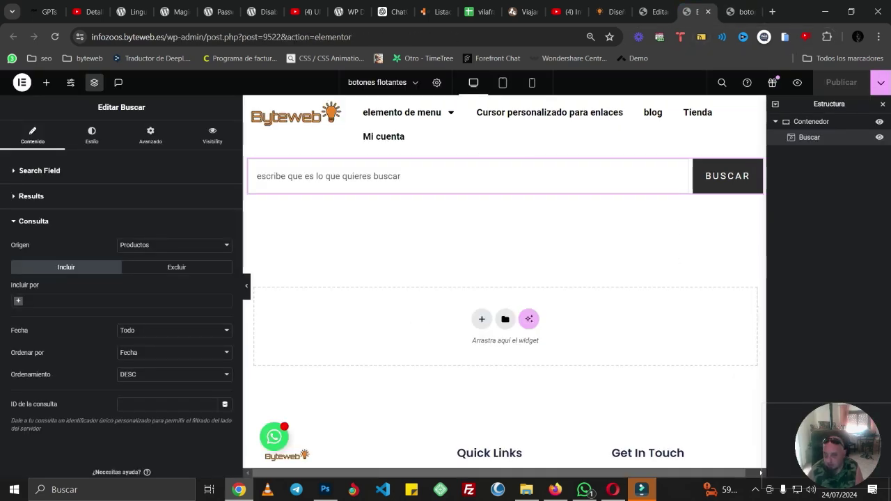
pyautogui.hotkey('ctrl', 'Tab')
pyautogui.press('F5')
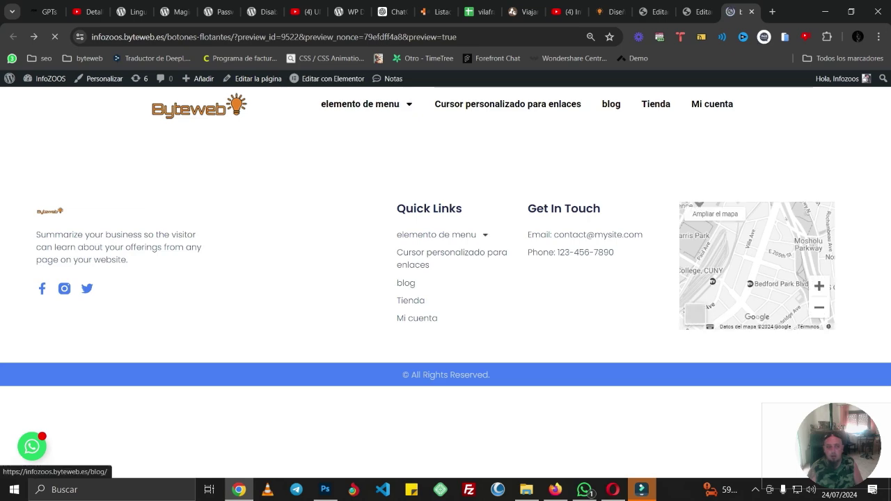
pyautogui.click(697, 12)
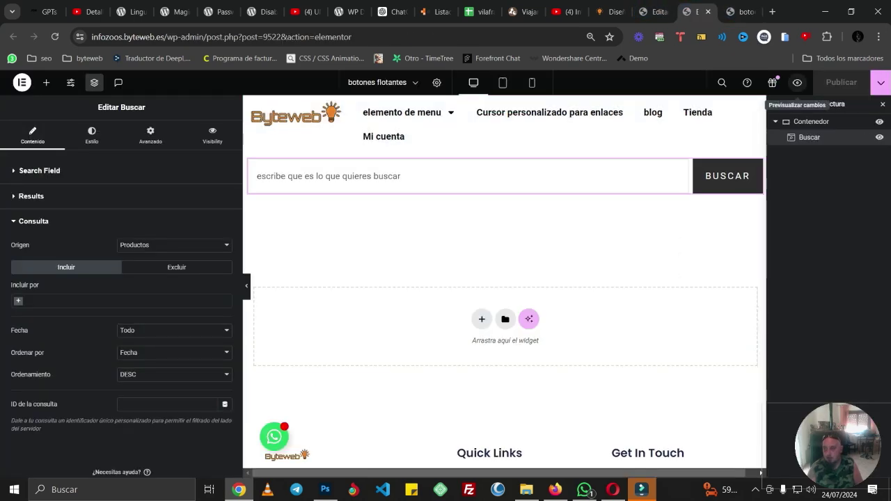
pyautogui.click(797, 82)
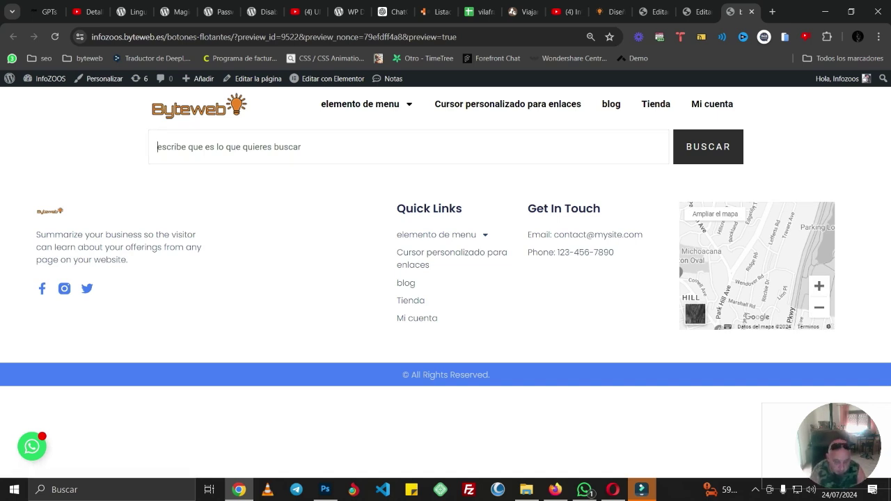
pyautogui.write('nike')
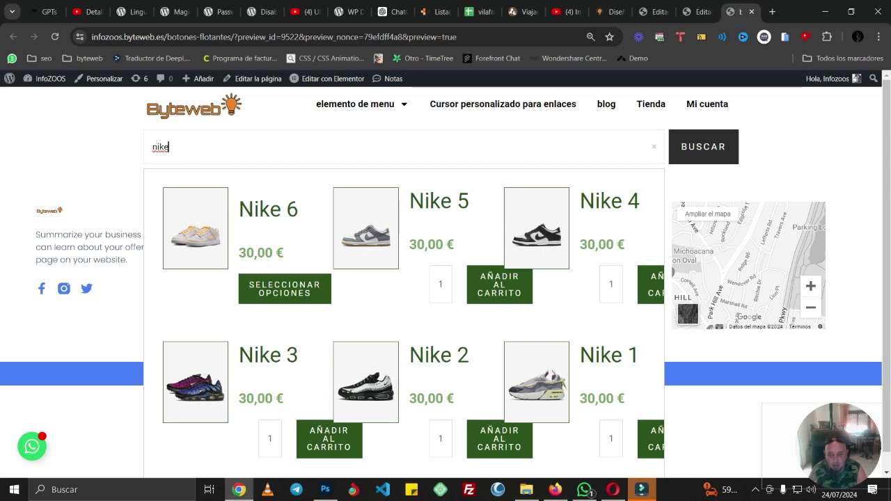
pyautogui.scroll(-1, 168, 147)
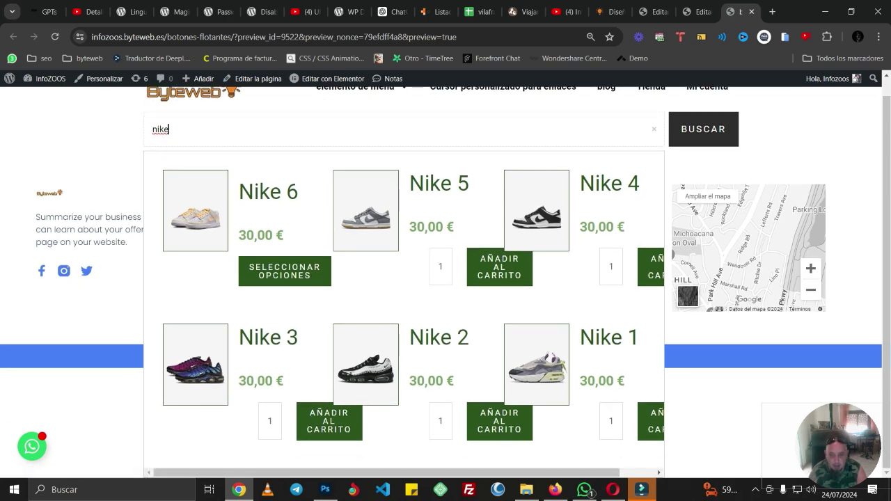
pyautogui.scroll(1, 168, 147)
# Step: Return to the editor, change the Live Results template to item para los resultados de busqueda, and publish
pyautogui.click(693, 12)
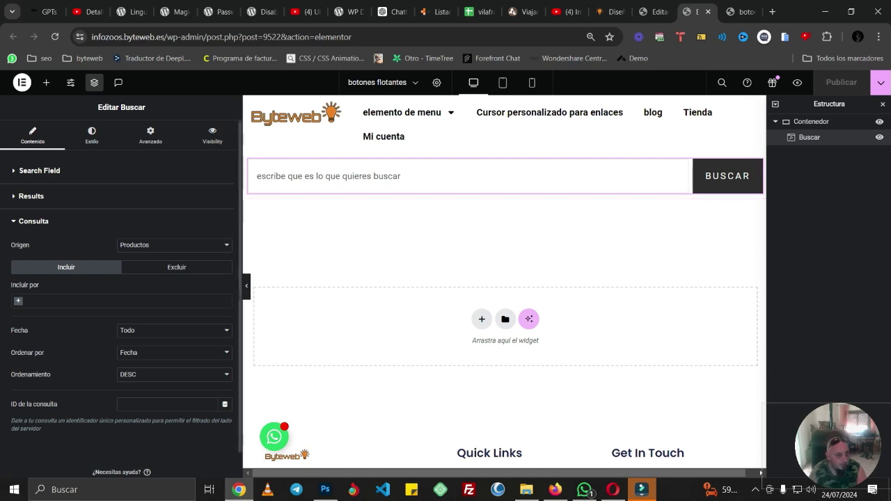
pyautogui.click(32, 196)
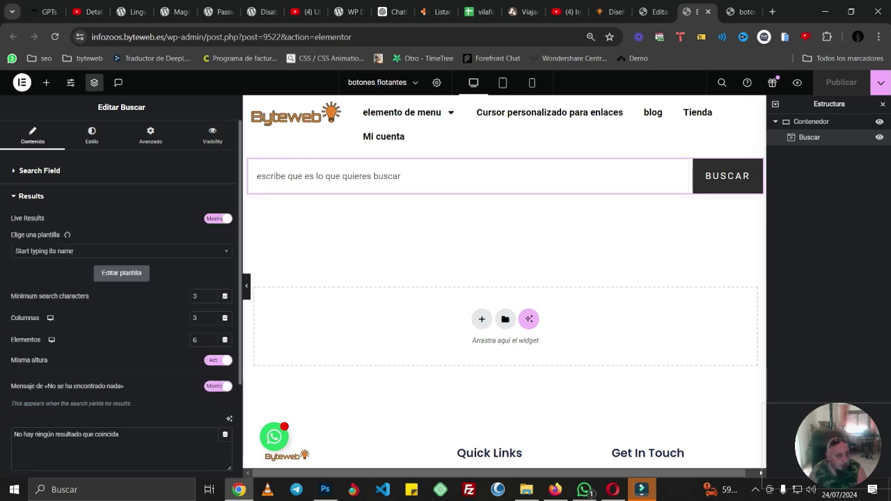
pyautogui.click(115, 251)
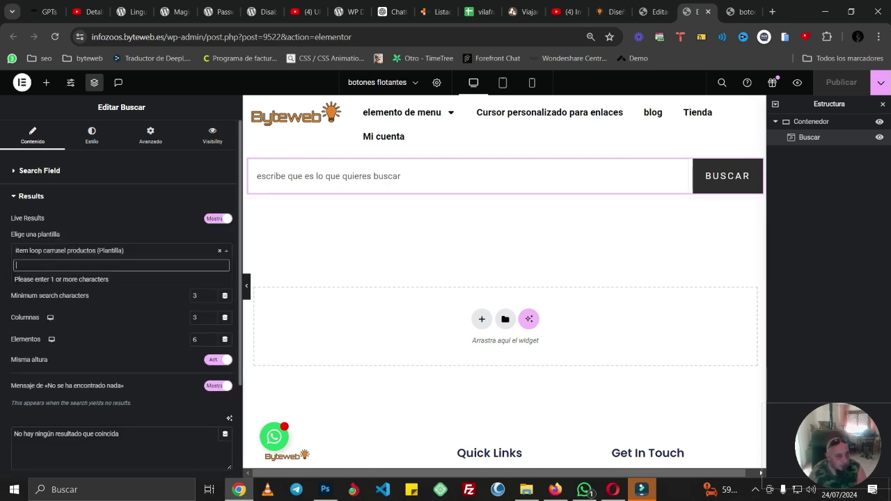
pyautogui.write('item')
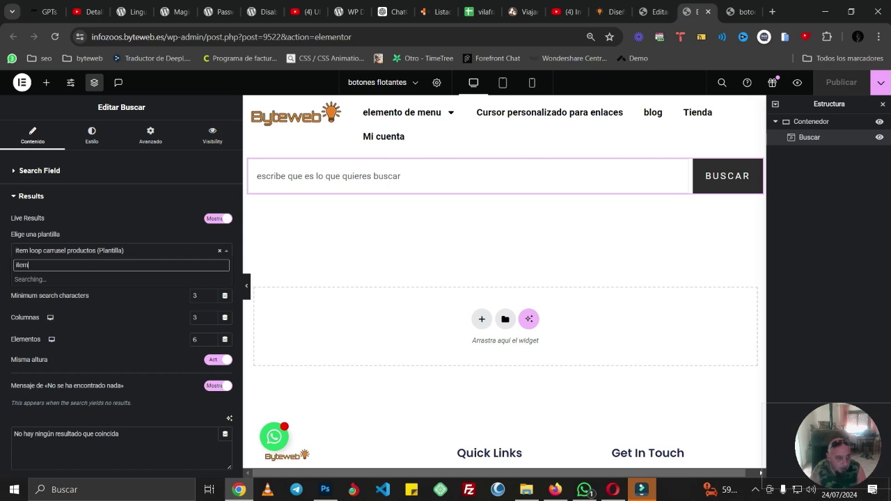
pyautogui.write(' l')
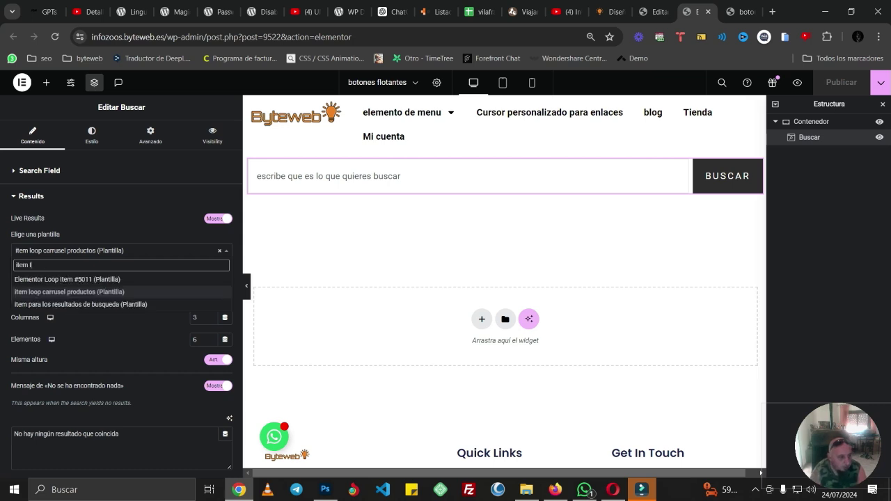
pyautogui.click(80, 304)
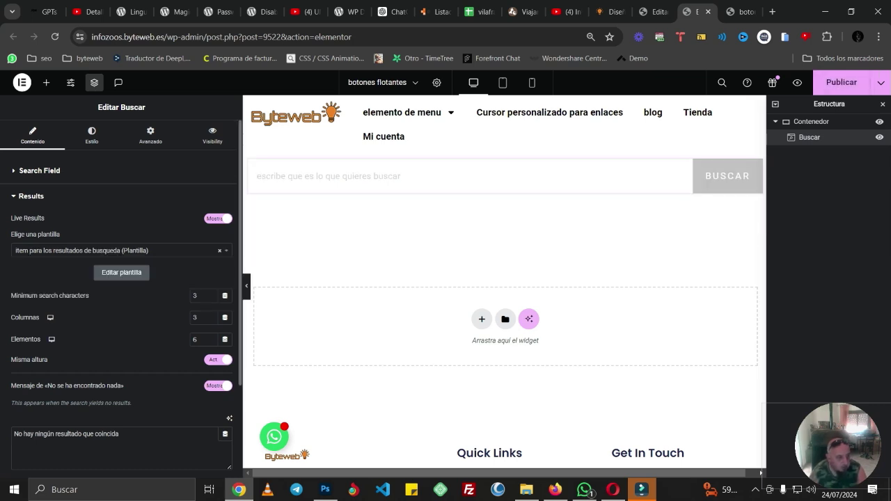
pyautogui.click(841, 83)
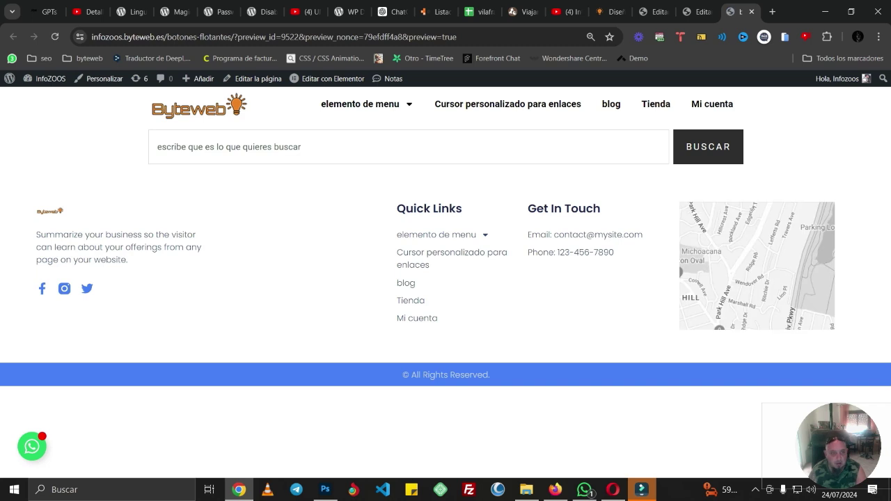
# Step: Search for "nike" on the page preview, examine the live results, and try the Nike 5 image as a link
pyautogui.write('nike')
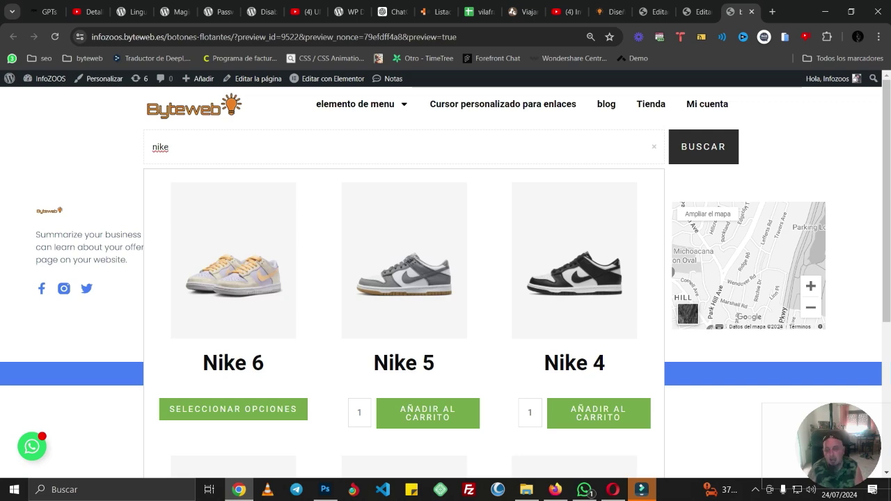
pyautogui.scroll(-5, 445, 278)
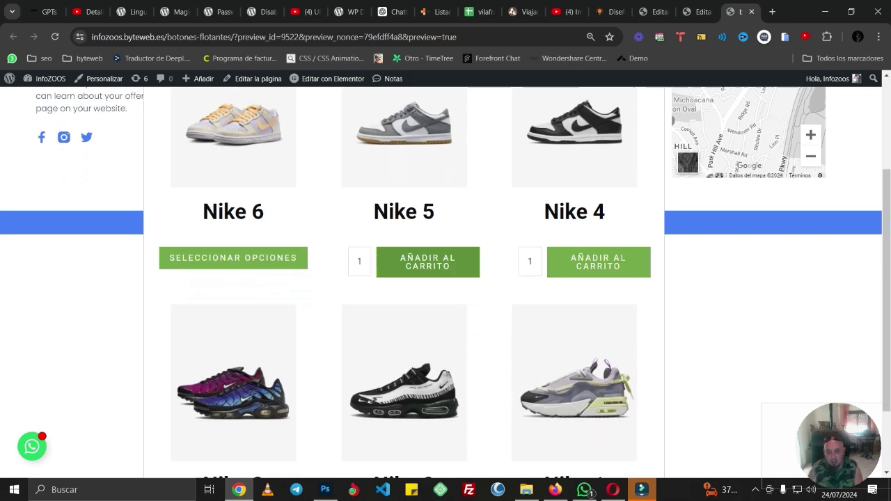
pyautogui.scroll(5, 446, 278)
pyautogui.scroll(-1, 428, 400)
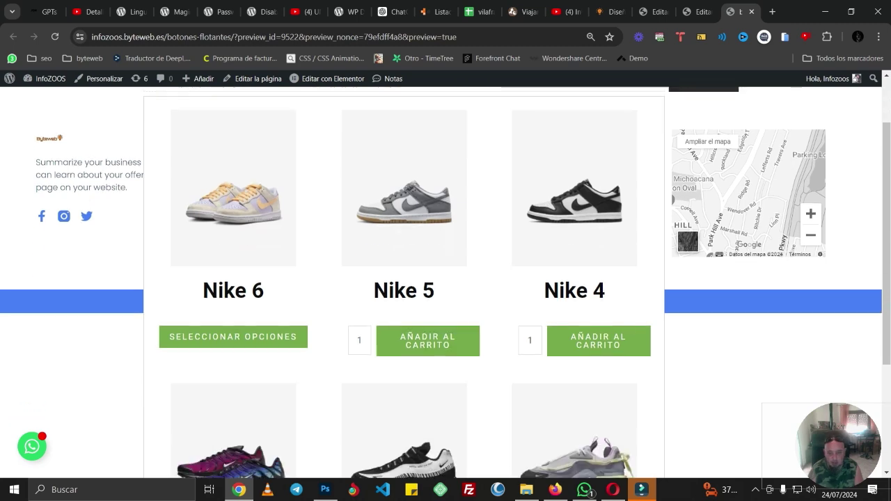
pyautogui.click(447, 186)
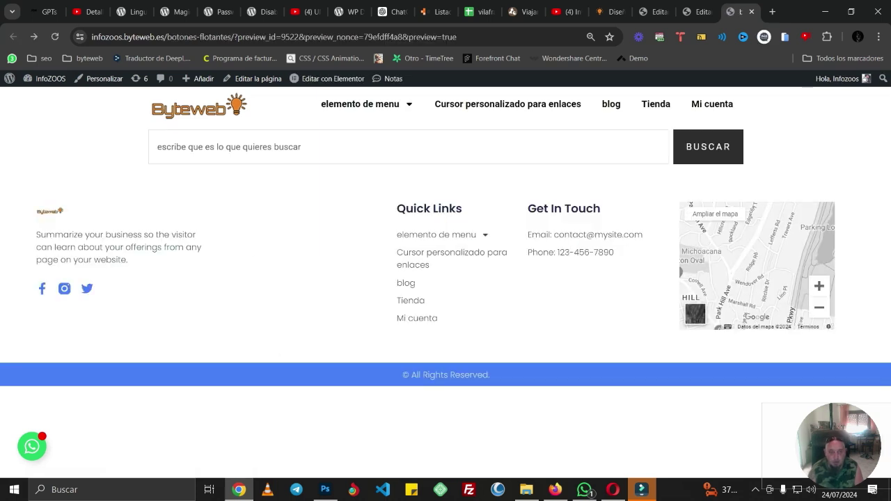
# Step: Search for "nike" again in the page preview and try adding Nike 5 to the cart
pyautogui.click(158, 147)
pyautogui.write('nike')
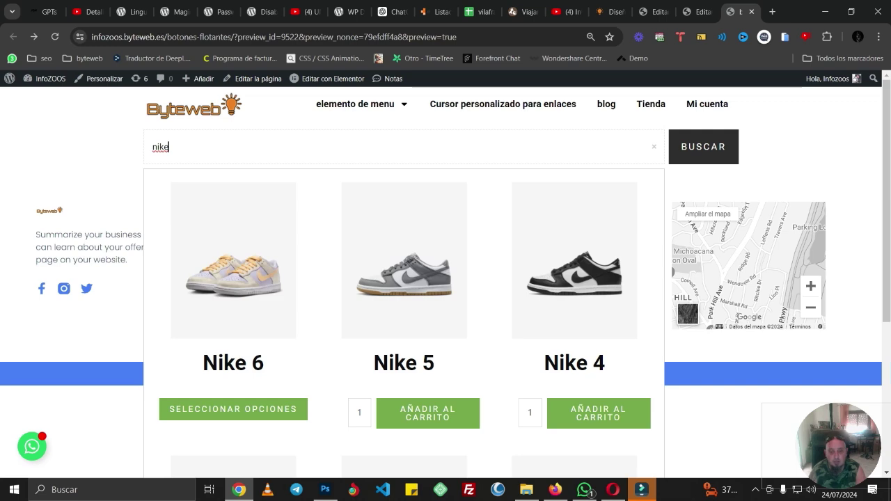
pyautogui.click(428, 414)
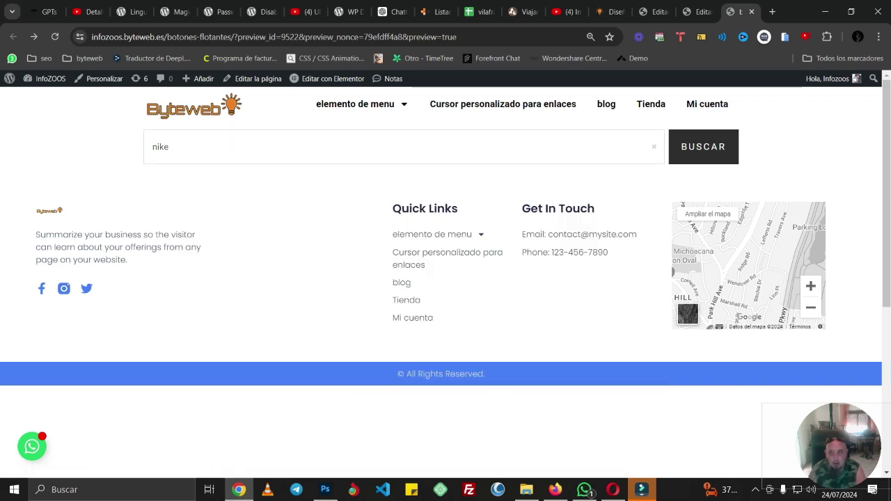
# Step: In the open results item template, link the featured image to a custom URL using the dynamic URL de la entrada
pyautogui.click(655, 12)
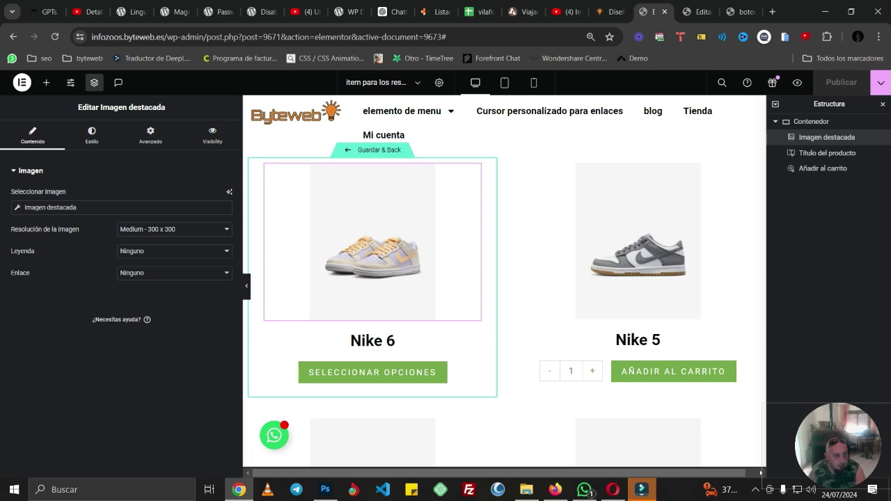
pyautogui.click(174, 272)
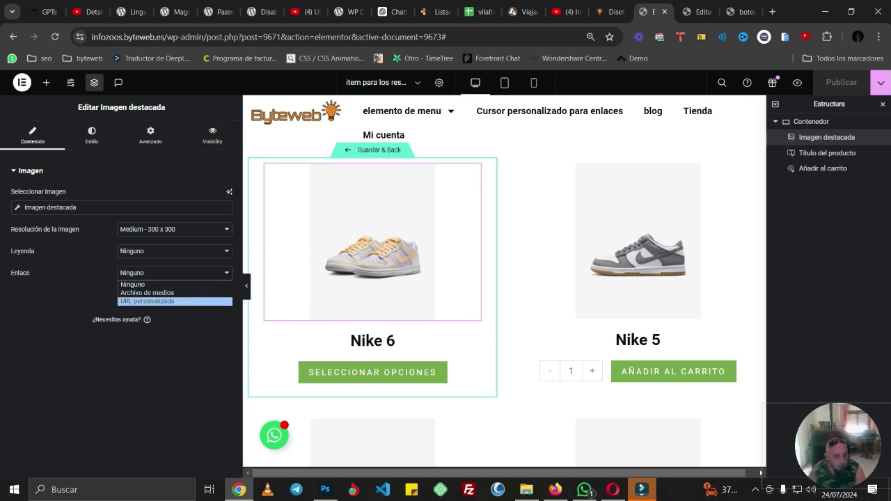
pyautogui.click(147, 300)
pyautogui.click(224, 295)
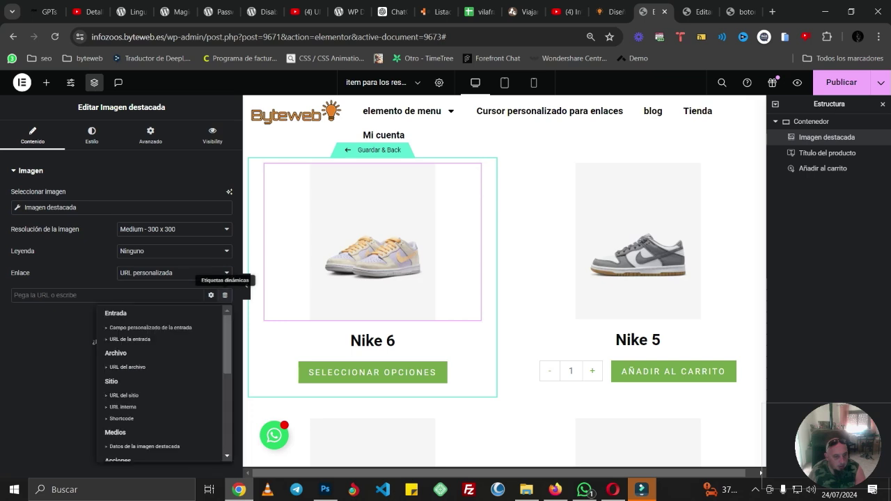
pyautogui.click(130, 339)
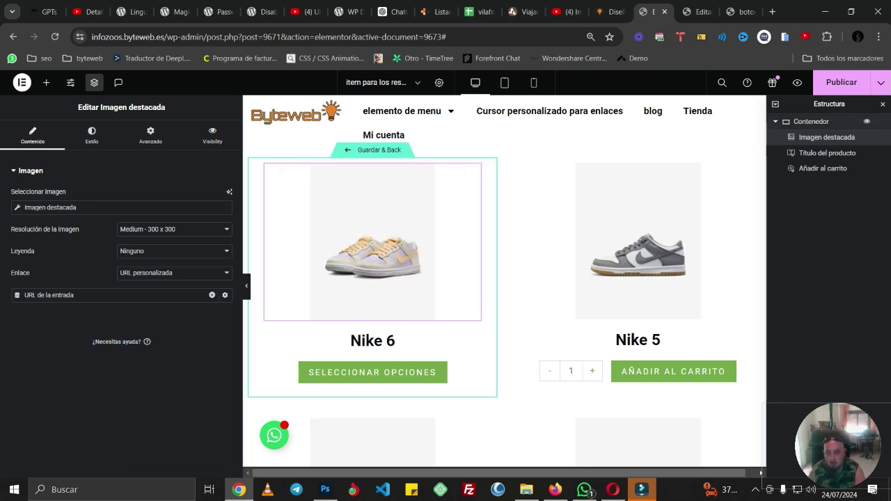
# Step: Publish the updated results item template and reload the botones-flotantes page preview
pyautogui.click(841, 83)
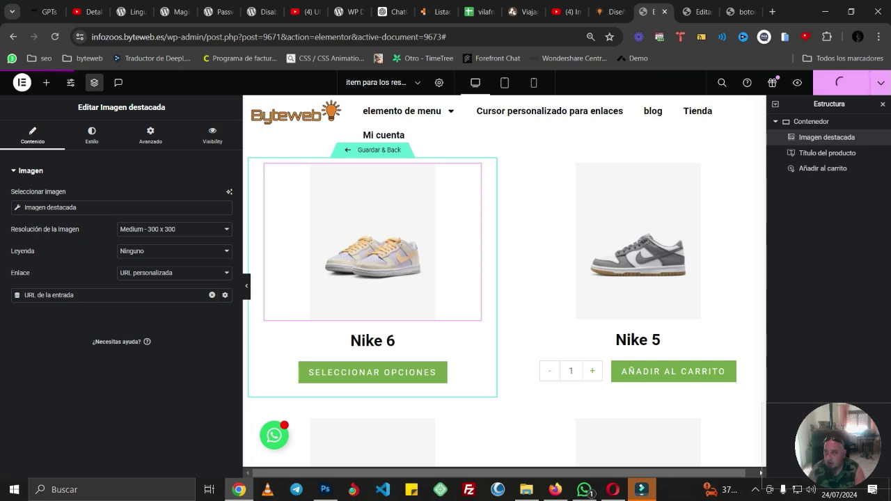
pyautogui.click(739, 12)
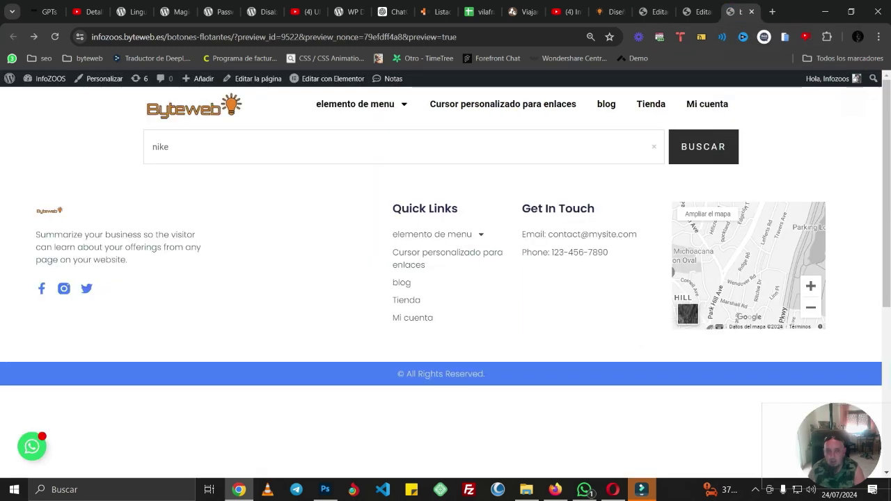
pyautogui.press('F5')
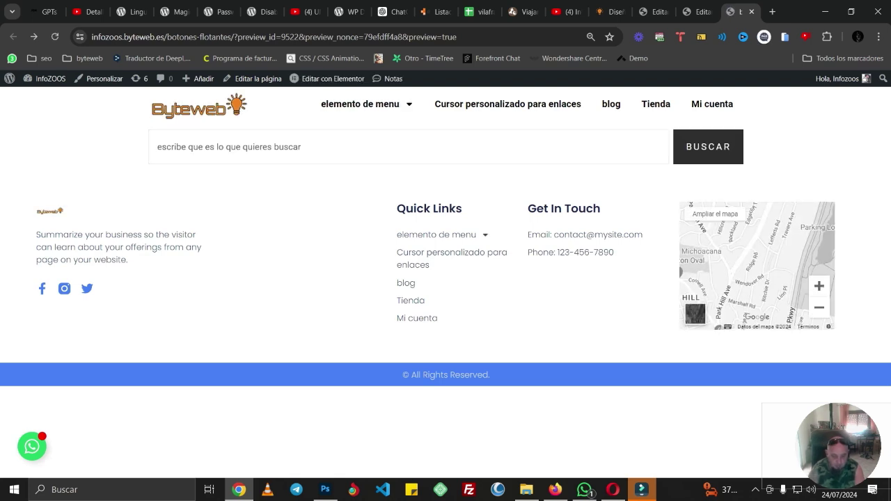
# Step: Search for "nike" on the page preview, open Nike 6 through its image, and look over the product page
pyautogui.write('nike')
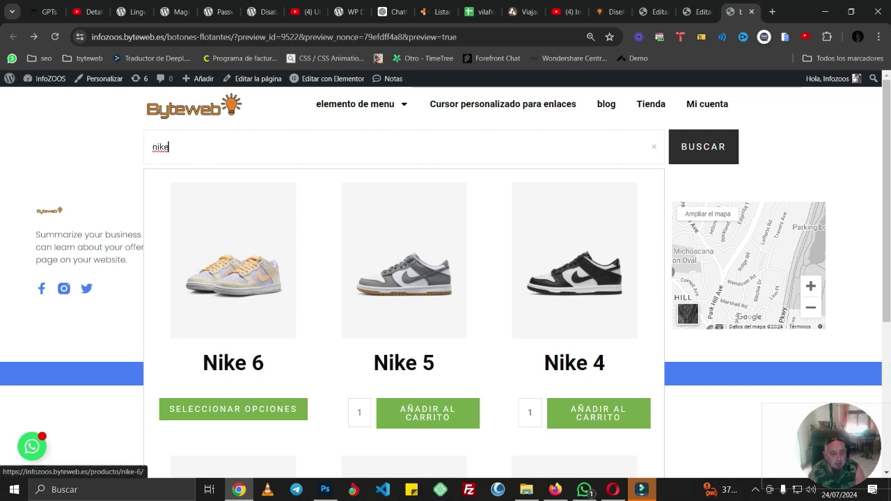
pyautogui.click(233, 260)
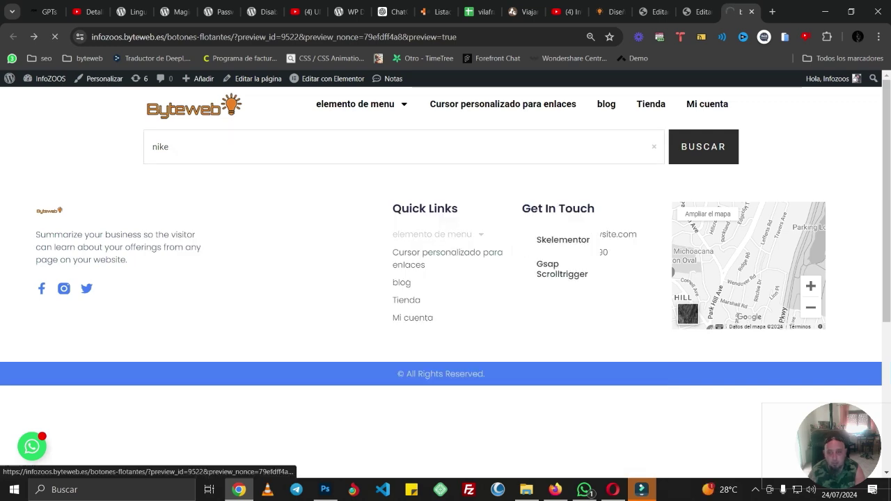
pyautogui.scroll(-3, 285, 313)
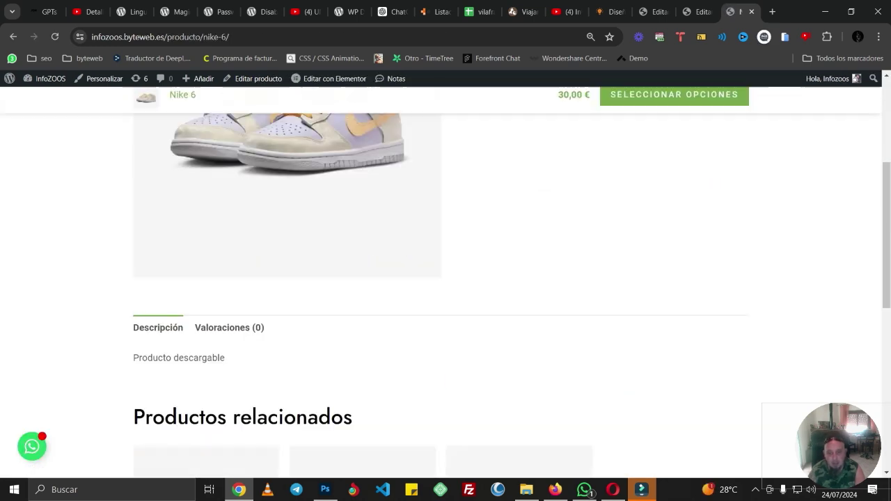
pyautogui.scroll(3, 285, 313)
# Step: Return from the product page to the search preview and run the search for "nike" again
pyautogui.hotkey('alt', 'Left')
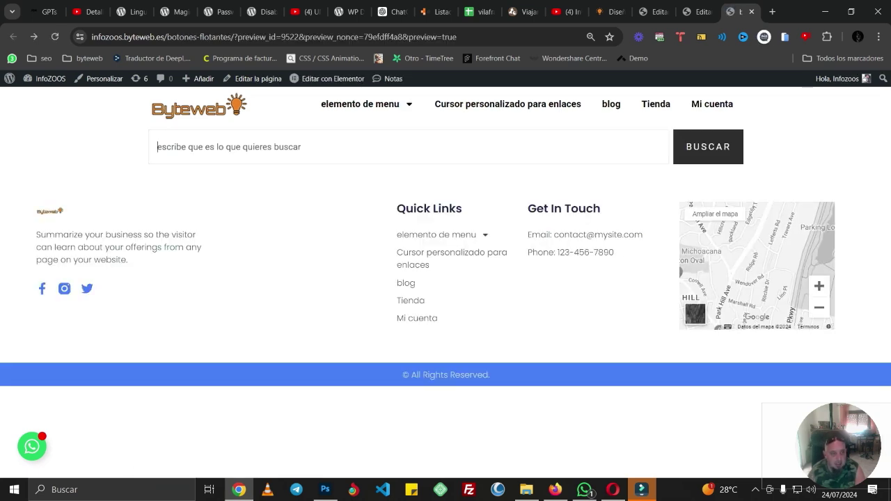
pyautogui.write('nike')
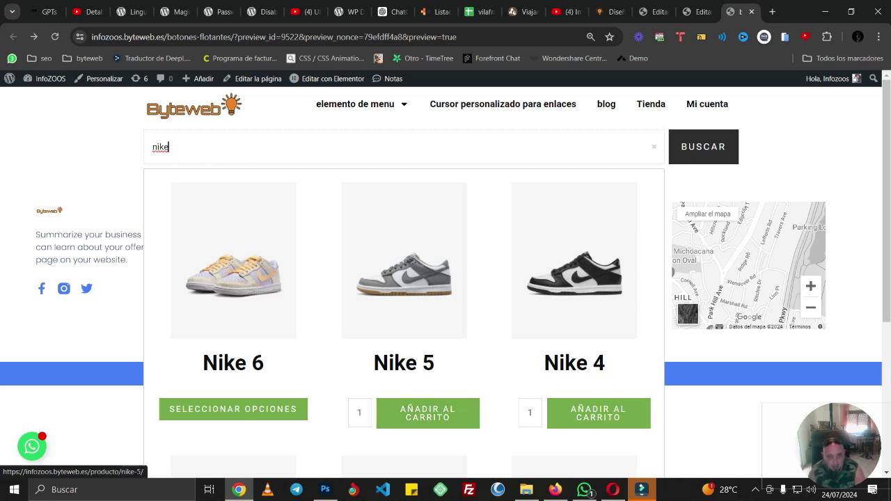
pyautogui.press('Return')
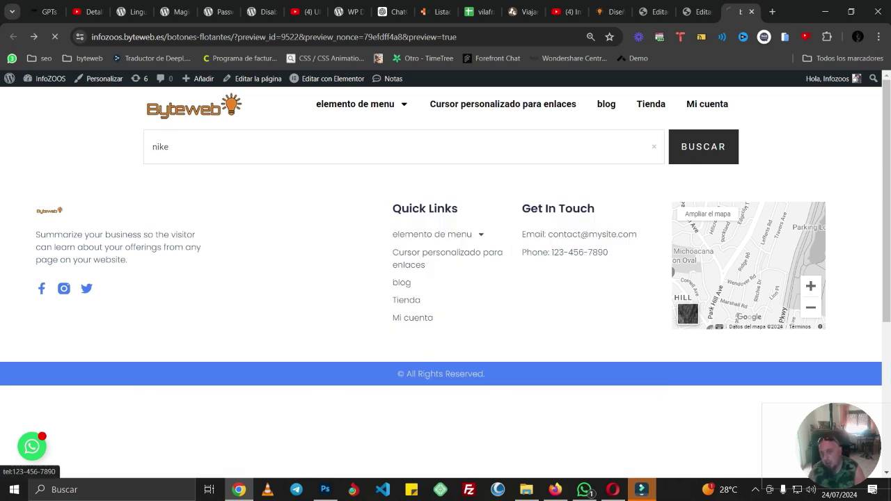